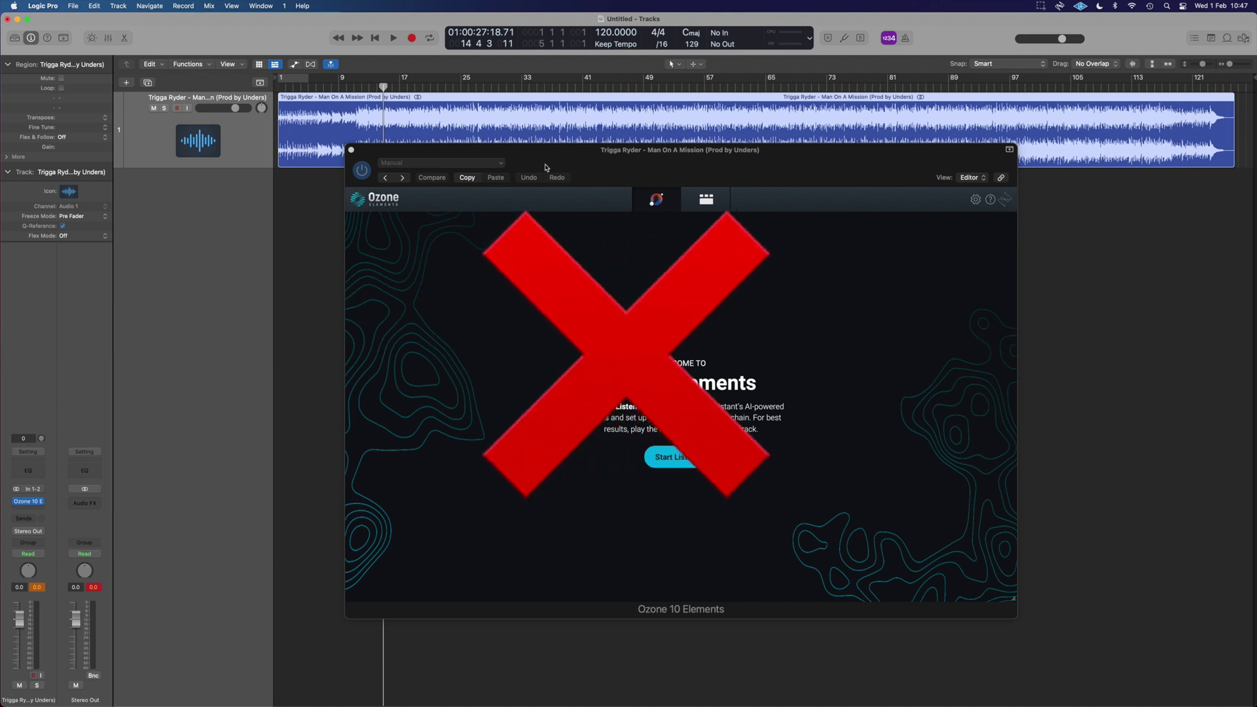
- Close the Ozone window, return the playhead to bar 1, and zoom in on the song's opening
{"action": "left_click", "coordinate": [351, 149]}
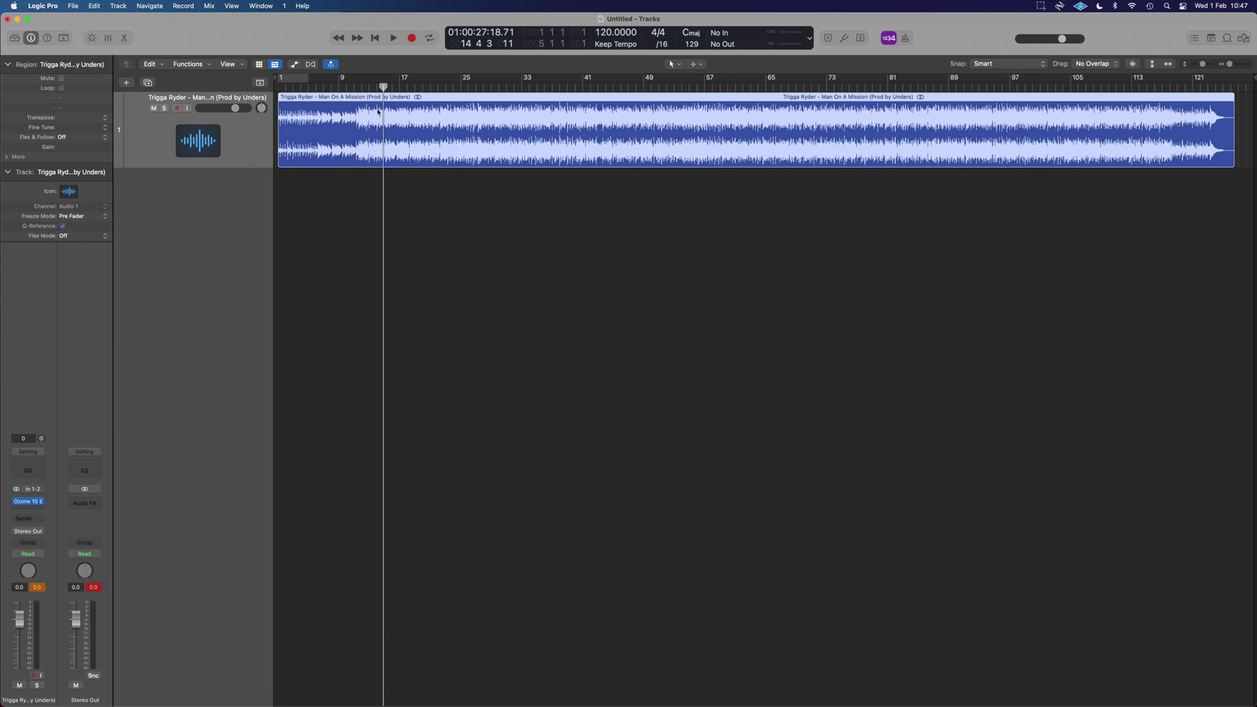
{"action": "left_click_drag", "start_coordinate": [386, 87], "coordinate": [239, 92]}
{"action": "key", "text": "super+Right"}
{"action": "key", "text": "super+Right"}
{"action": "key", "text": "super+Right"}
{"action": "key", "text": "super+Right"}
{"action": "key", "text": "super+Right"}
{"action": "key", "text": "super+Right"}
{"action": "key", "text": "super+Right"}
{"action": "key", "text": "super+Right"}
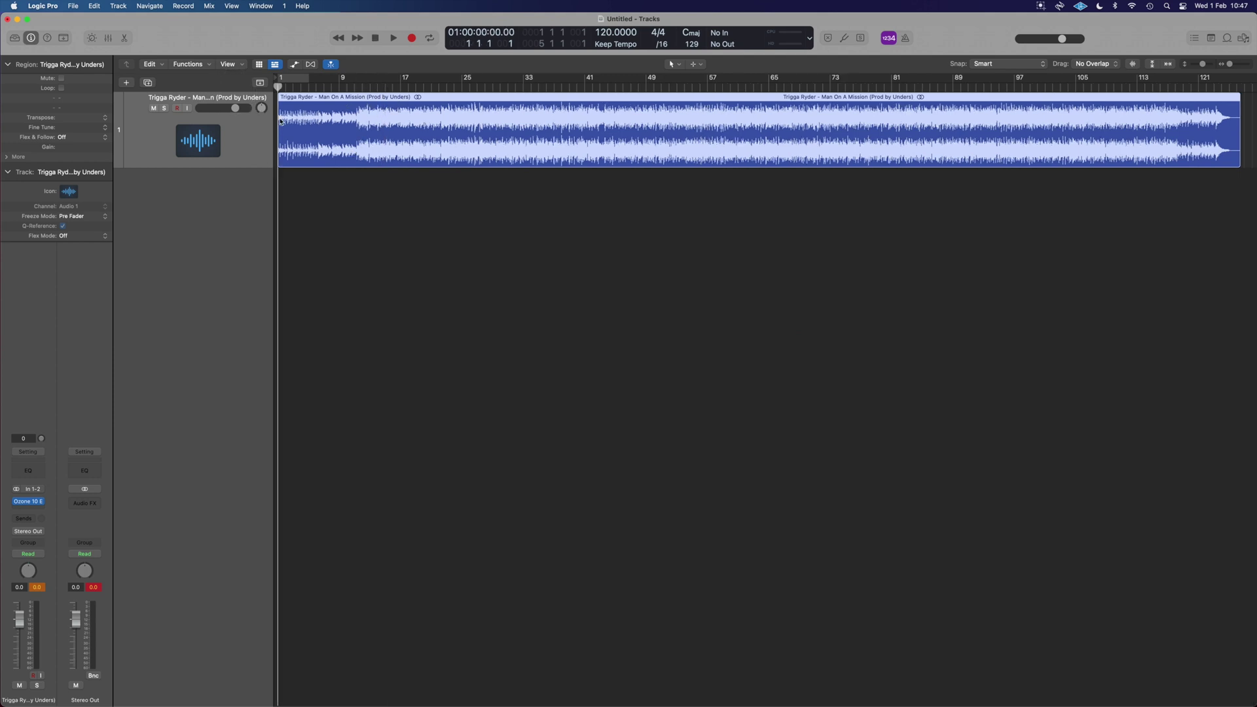
{"action": "key", "text": "super+Right"}
{"action": "key", "text": "super+Right"}
{"action": "key", "text": "super+Right"}
{"action": "key", "text": "super+Right"}
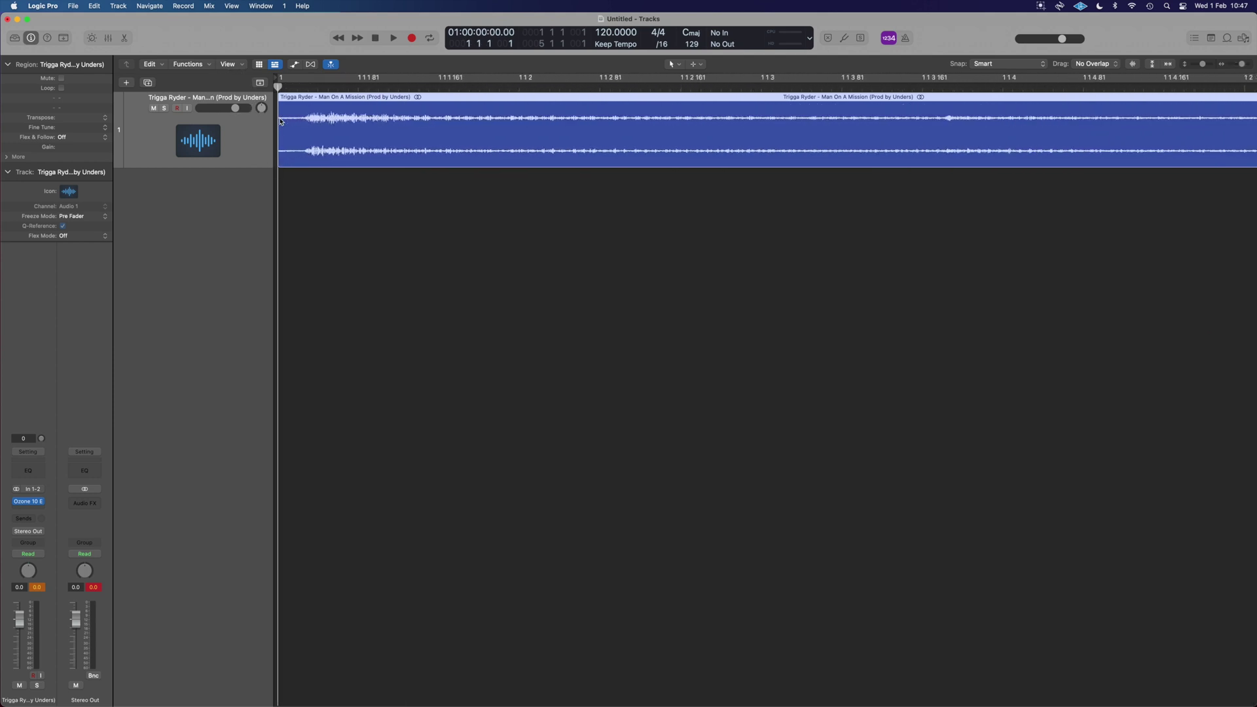
{"action": "key", "text": "super+Right"}
{"action": "key", "text": "super+Right"}
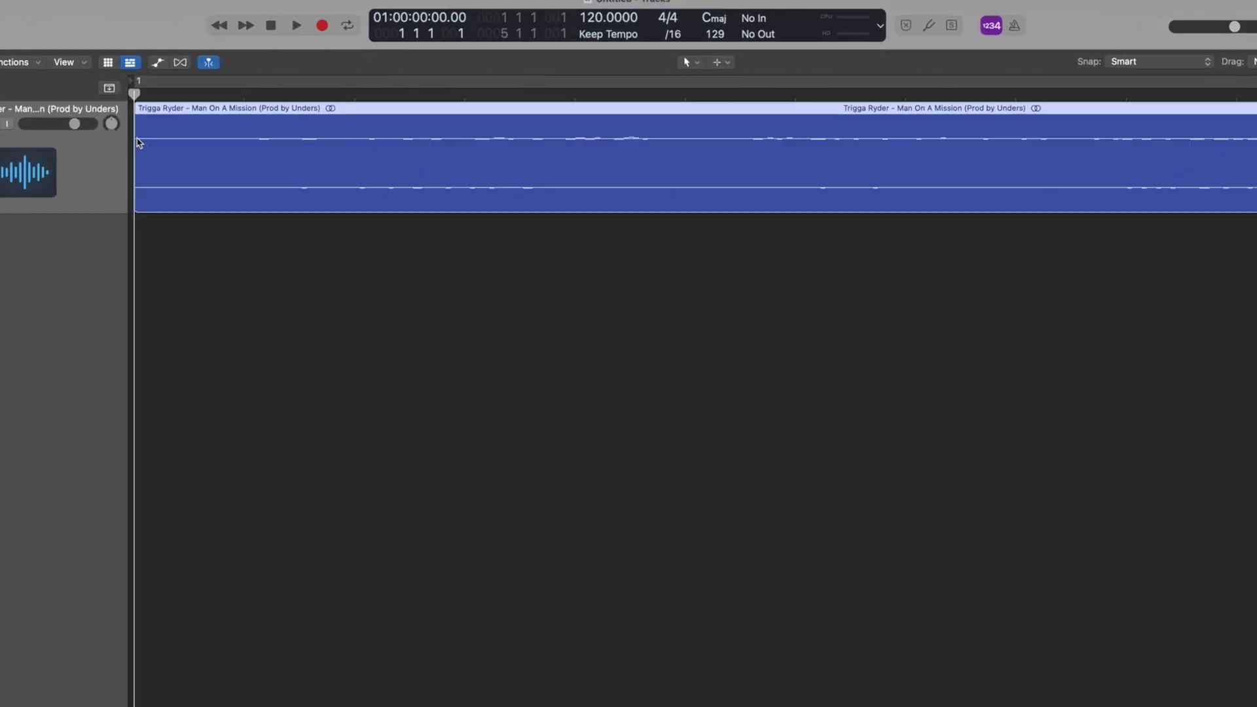
- Make the track taller, zoom to sample level at the start, then fit the whole song
{"action": "key", "text": "super+Down"}
{"action": "key", "text": "super+Down"}
{"action": "key", "text": "super+Down"}
{"action": "key", "text": "super+Down"}
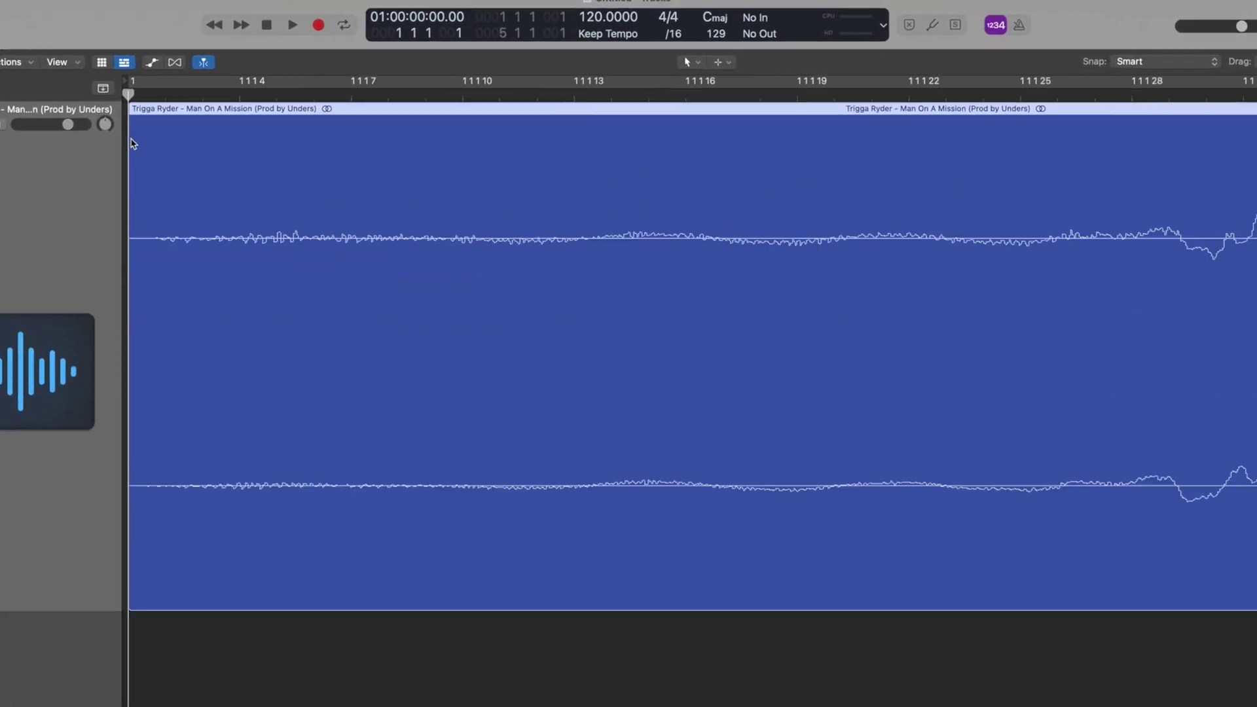
{"action": "key", "text": "super+Right"}
{"action": "key", "text": "super+Right"}
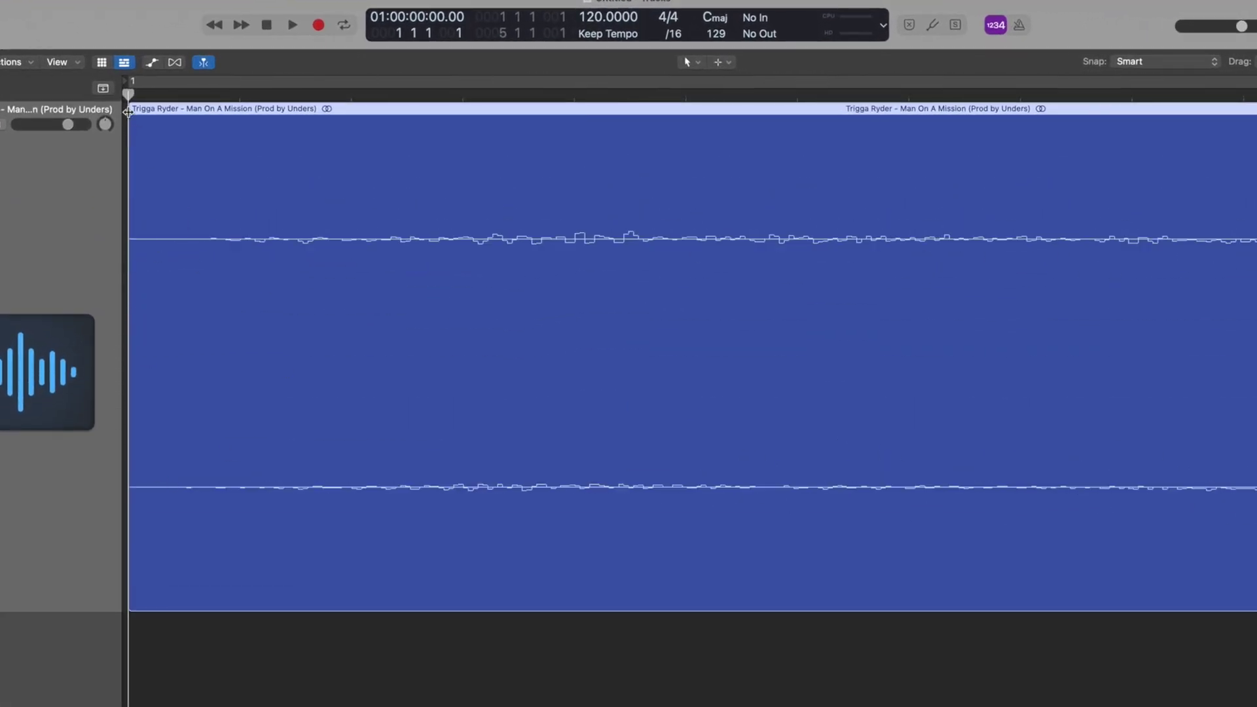
{"action": "key", "text": "super+Left"}
{"action": "key", "text": "super+Left"}
{"action": "key", "text": "super+Left"}
{"action": "key", "text": "super+Left"}
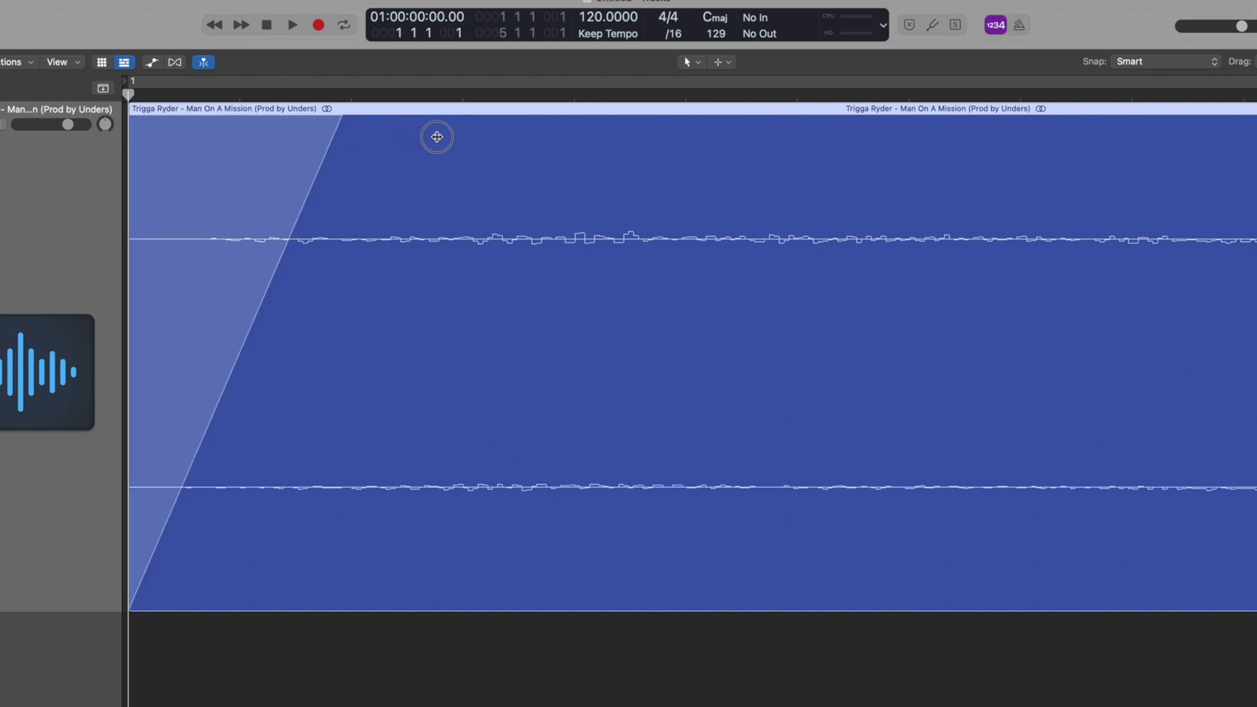
{"action": "key", "text": "super+Left"}
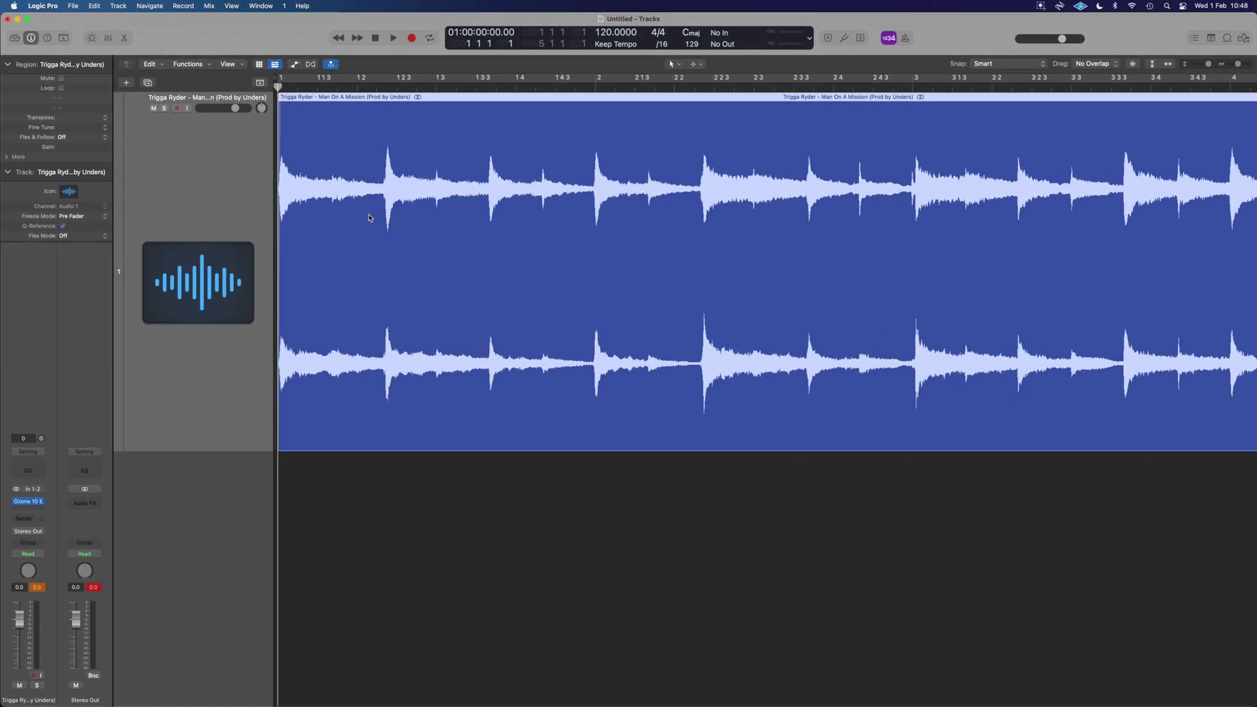
{"action": "key", "text": "z"}
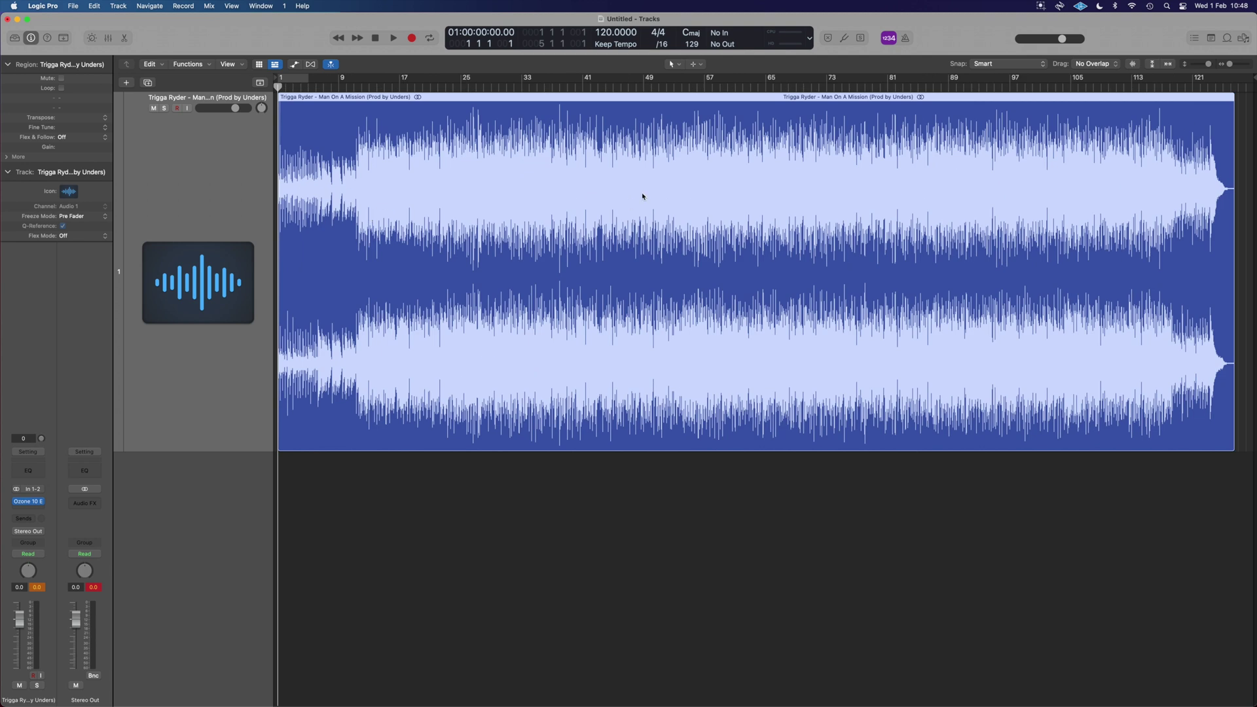
- Audition the song's ending from around bar 125 in a zoomed view of the final bars
{"action": "key", "text": "End"}
{"action": "key", "text": "z"}
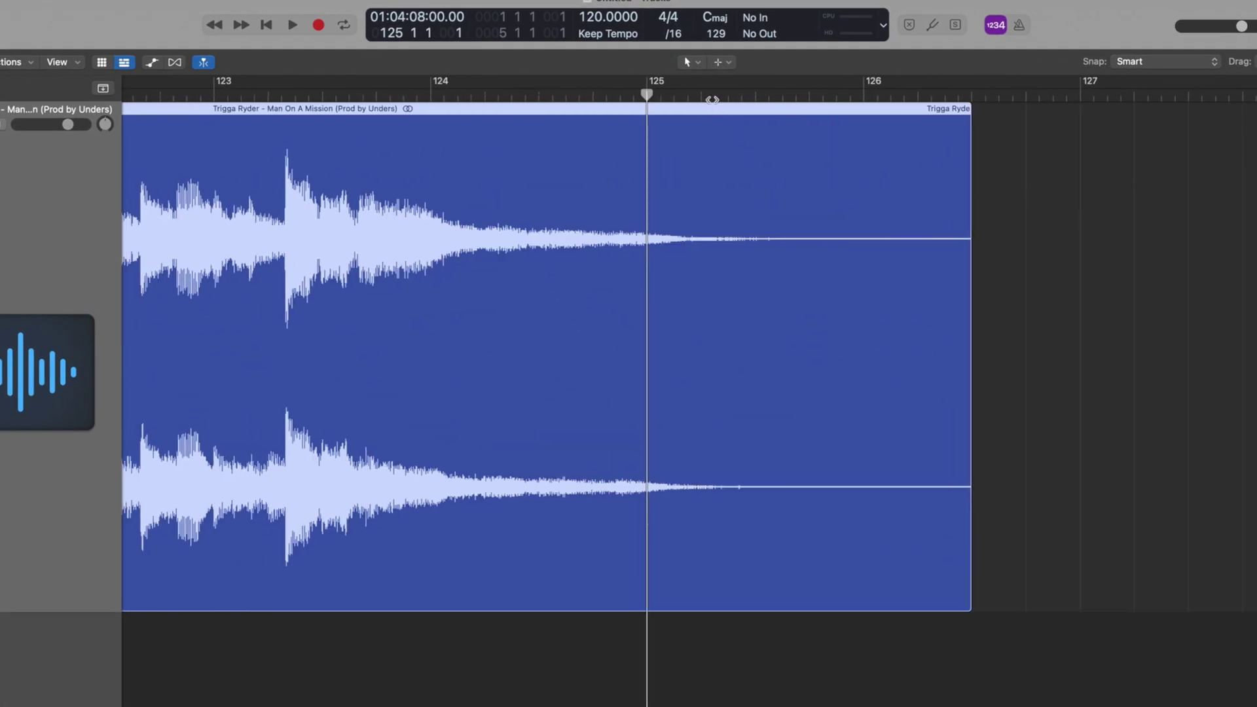
{"action": "left_click", "coordinate": [711, 95]}
{"action": "key", "text": "space"}
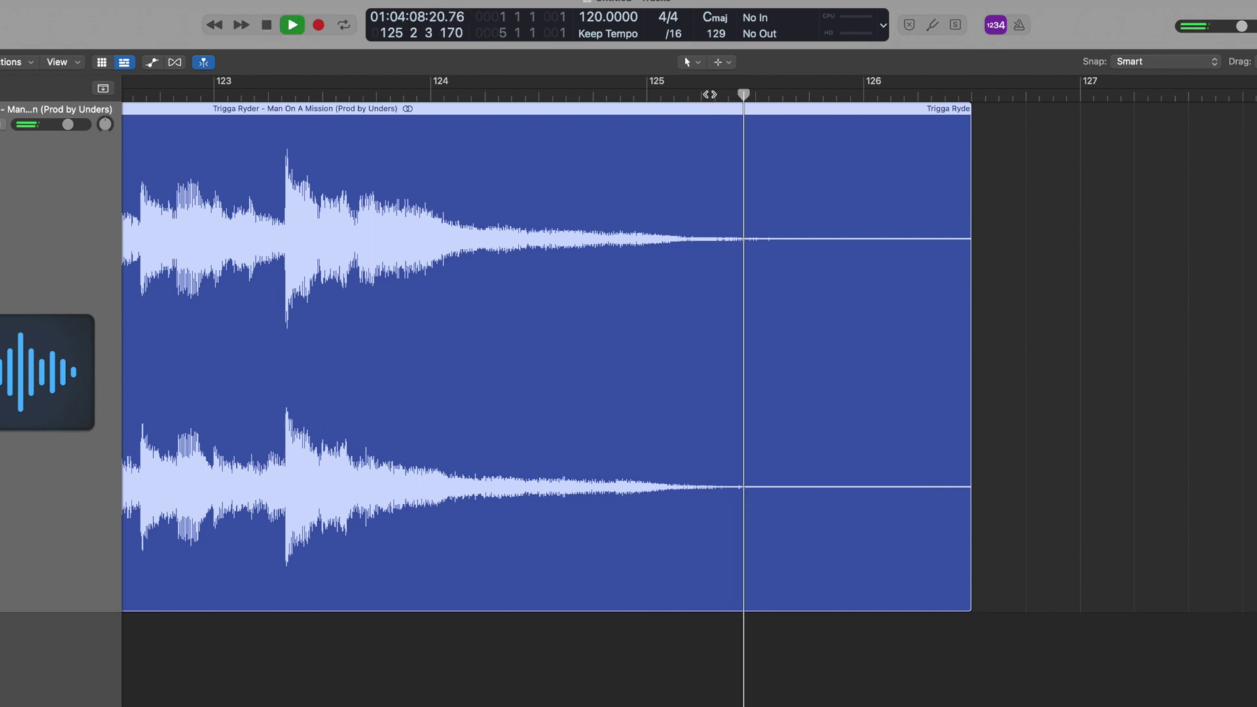
{"action": "key", "text": "space"}
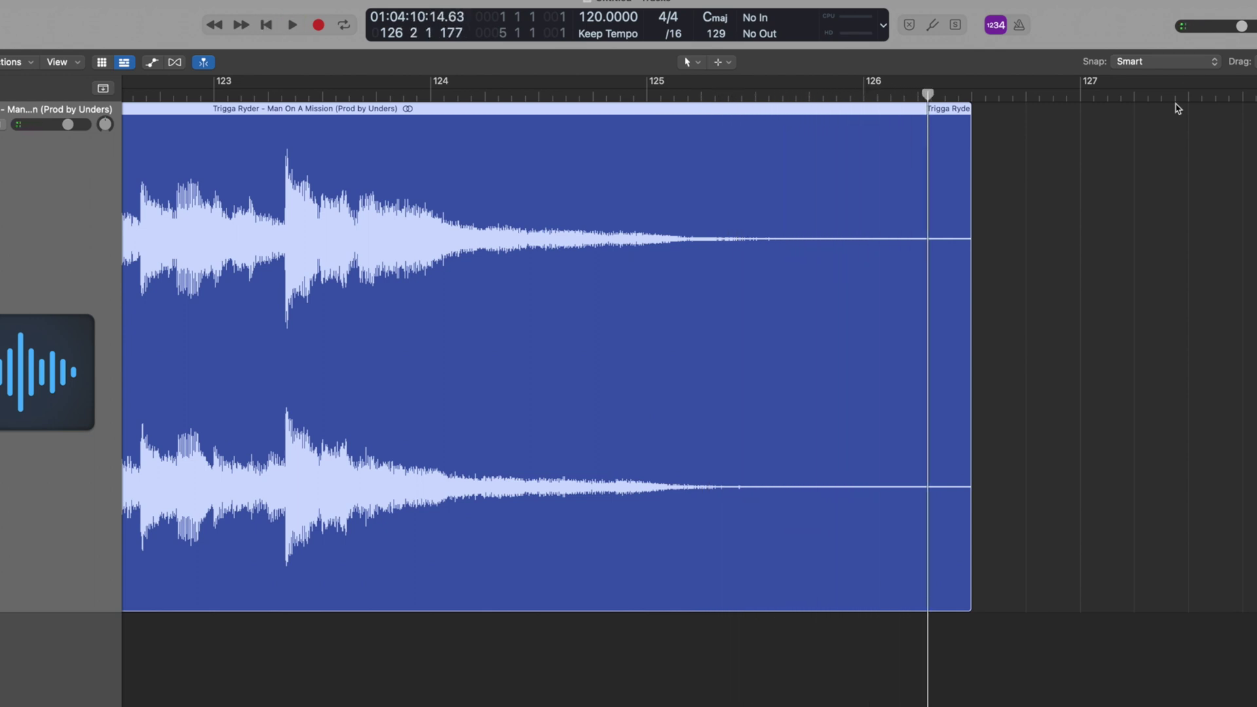
{"action": "left_click", "coordinate": [771, 96]}
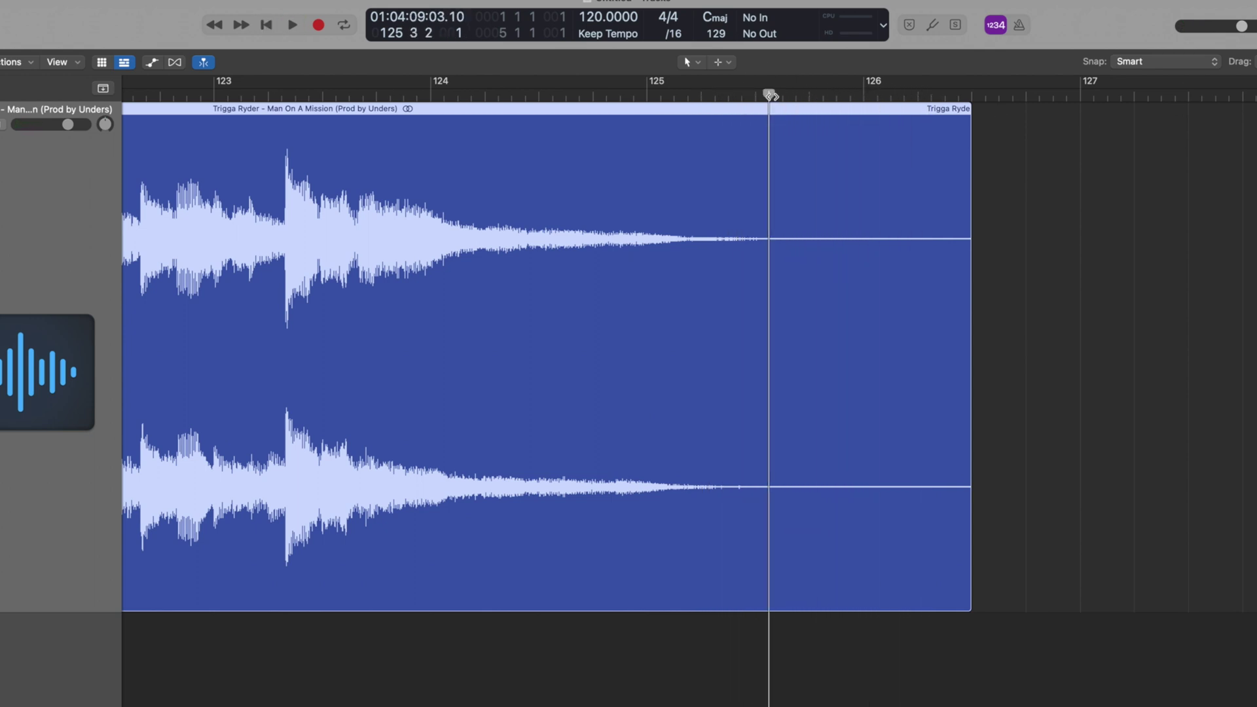
{"action": "key", "text": "space"}
- Trim the silent tail before bar 126, add a fade-out, and play from bar 124 to check
{"action": "key", "text": "space"}
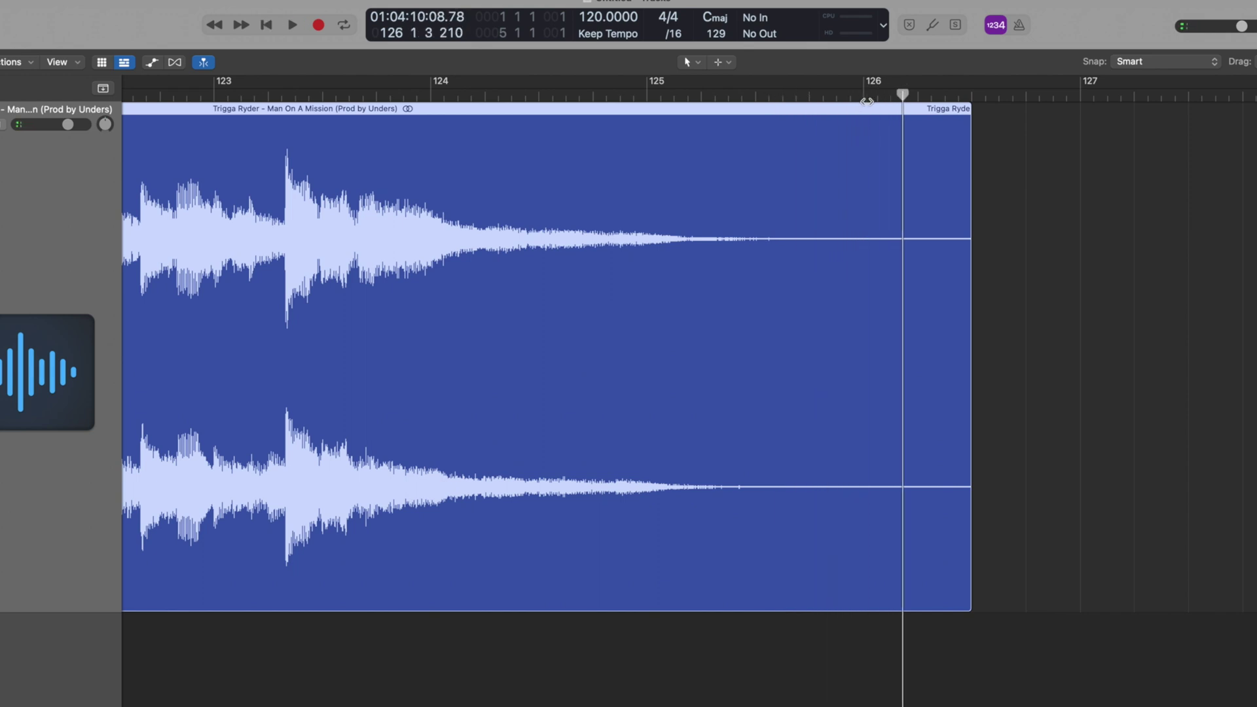
{"action": "left_click_drag", "start_coordinate": [970, 604], "coordinate": [820, 593]}
{"action": "left_click_drag", "start_coordinate": [806, 118], "coordinate": [697, 149]}
{"action": "left_click", "coordinate": [427, 95]}
{"action": "key", "text": "space"}
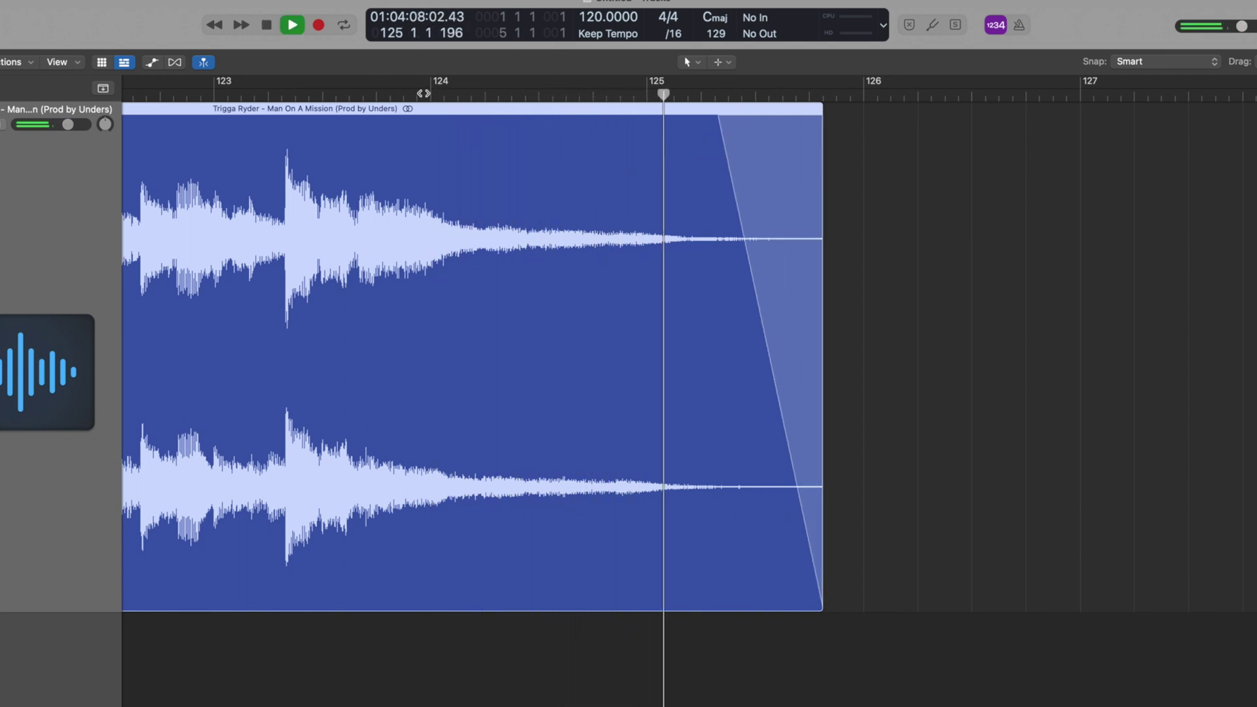
{"action": "key", "text": "space"}
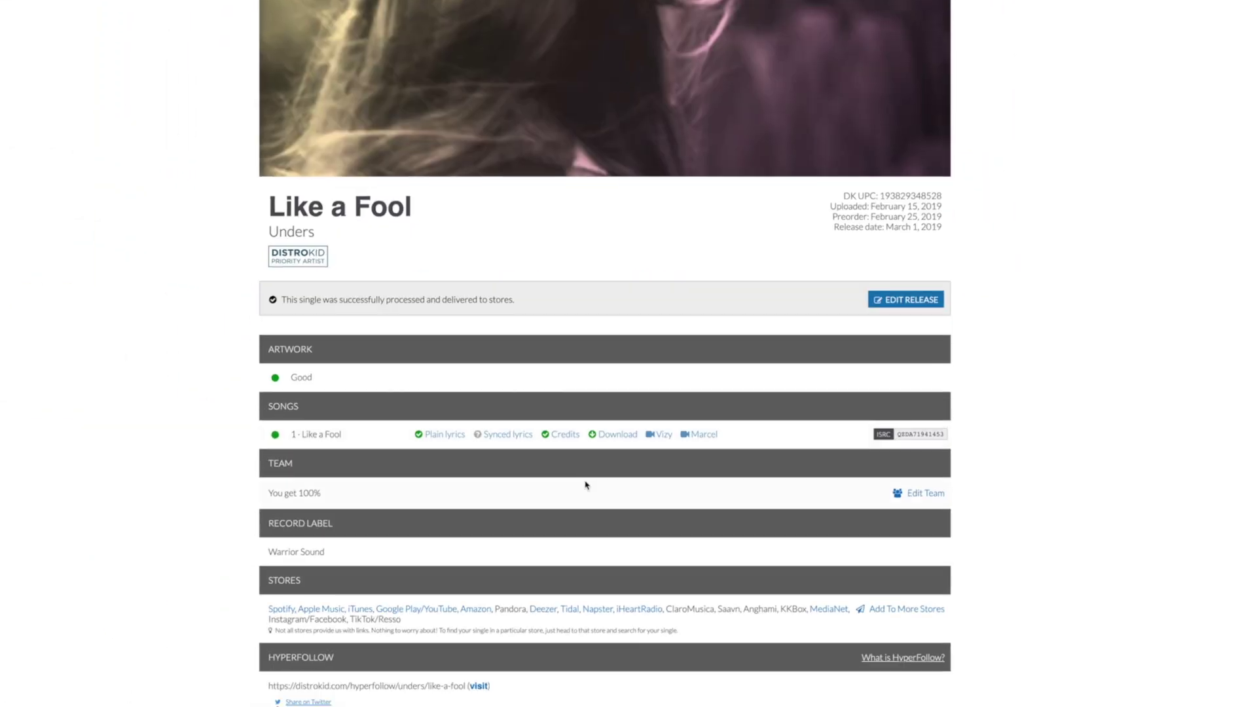
- Scroll down and back up through the Like a Fool release page in DistroKid
{"action": "scroll", "coordinate": [587, 482], "scroll_direction": "down", "scroll_amount": 5}
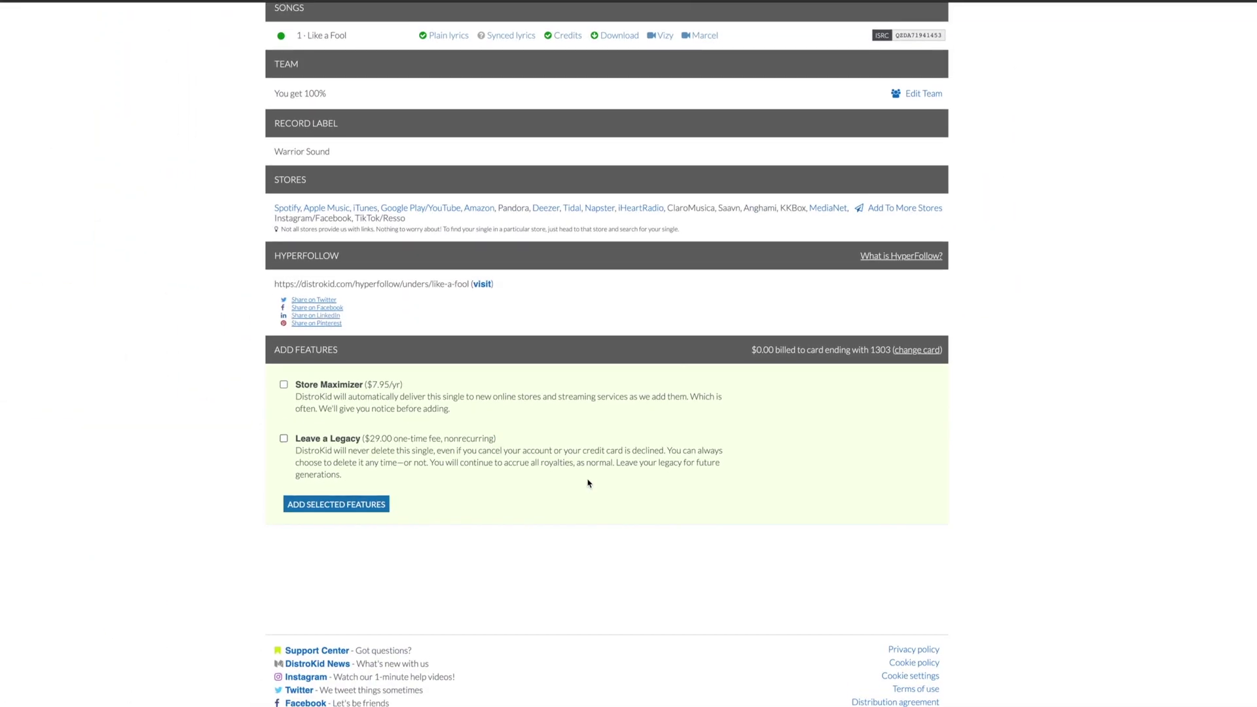
{"action": "scroll", "coordinate": [588, 483], "scroll_direction": "up", "scroll_amount": 3}
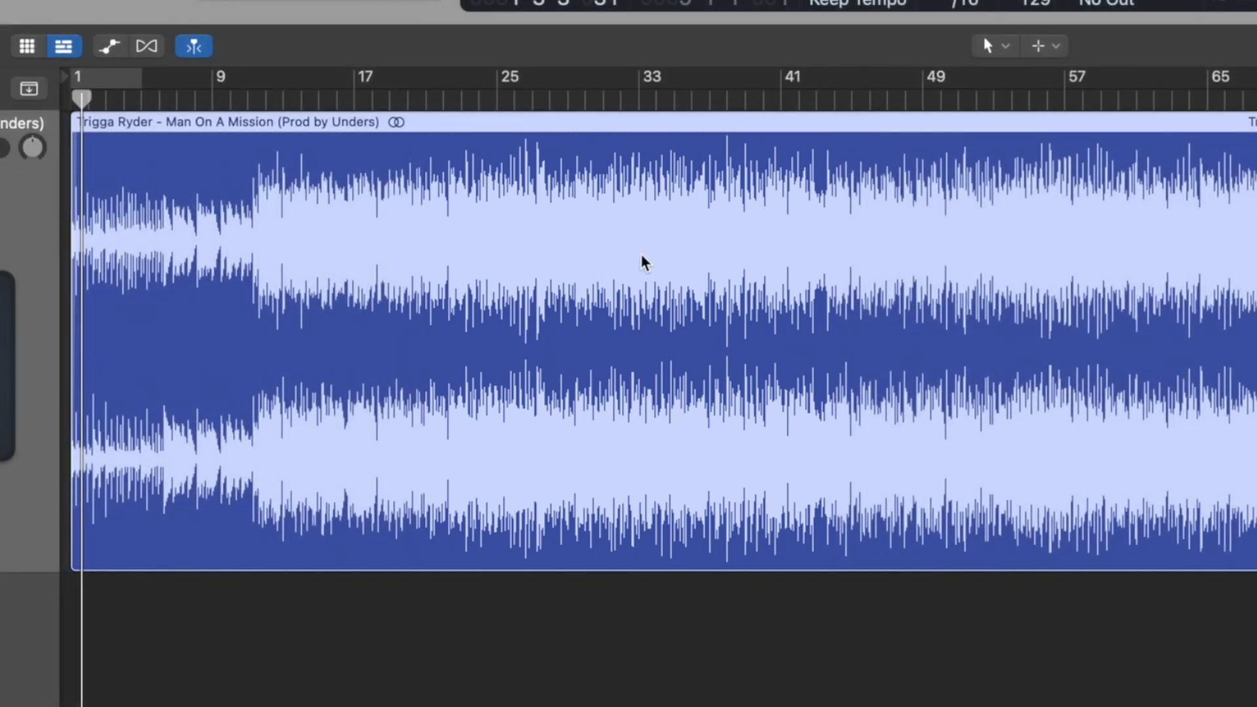
- Play from bar 25 and insert a Gain plugin at -6.0 dB ahead of Ozone 10 Elements
{"action": "left_click", "coordinate": [514, 99]}
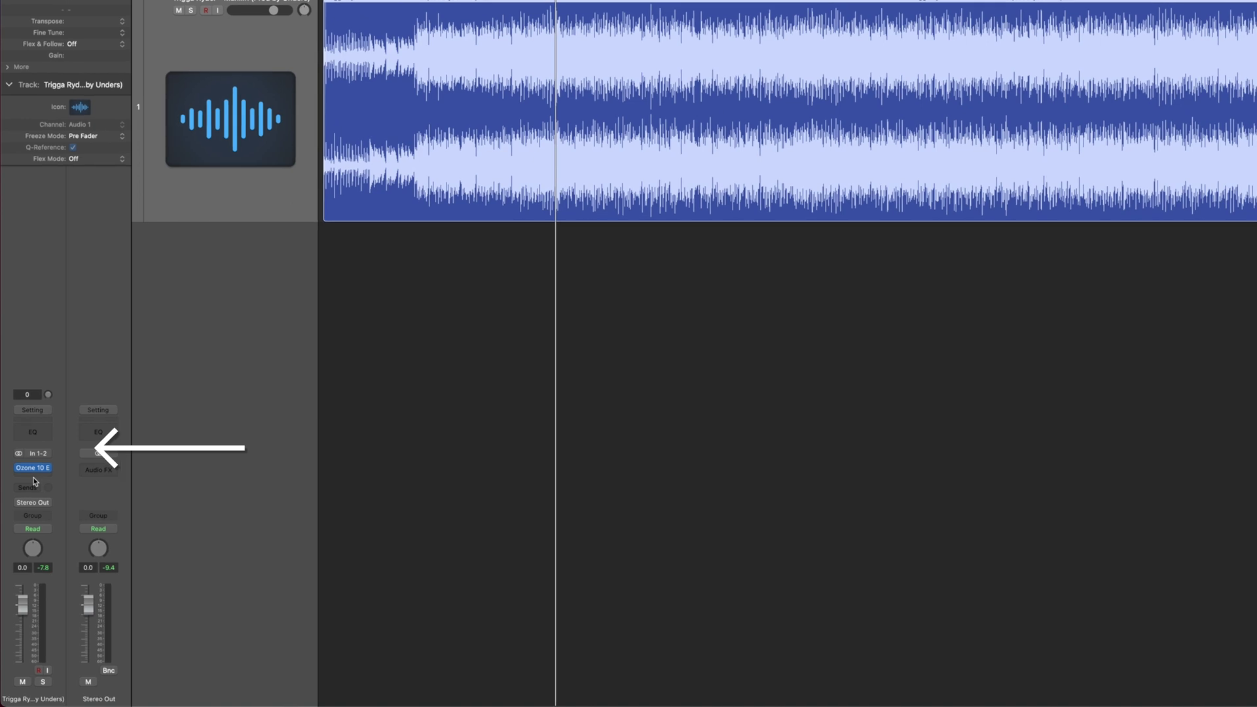
{"action": "mouse_move", "coordinate": [18, 470]}
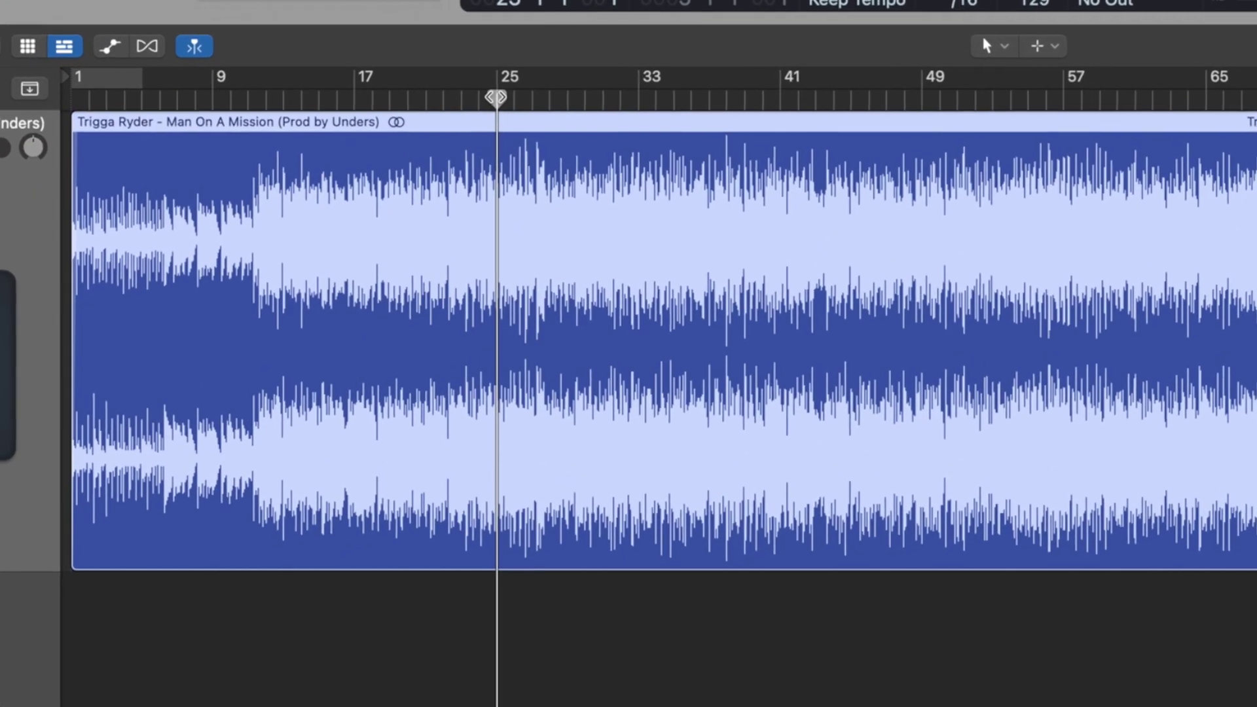
{"action": "key", "text": "space"}
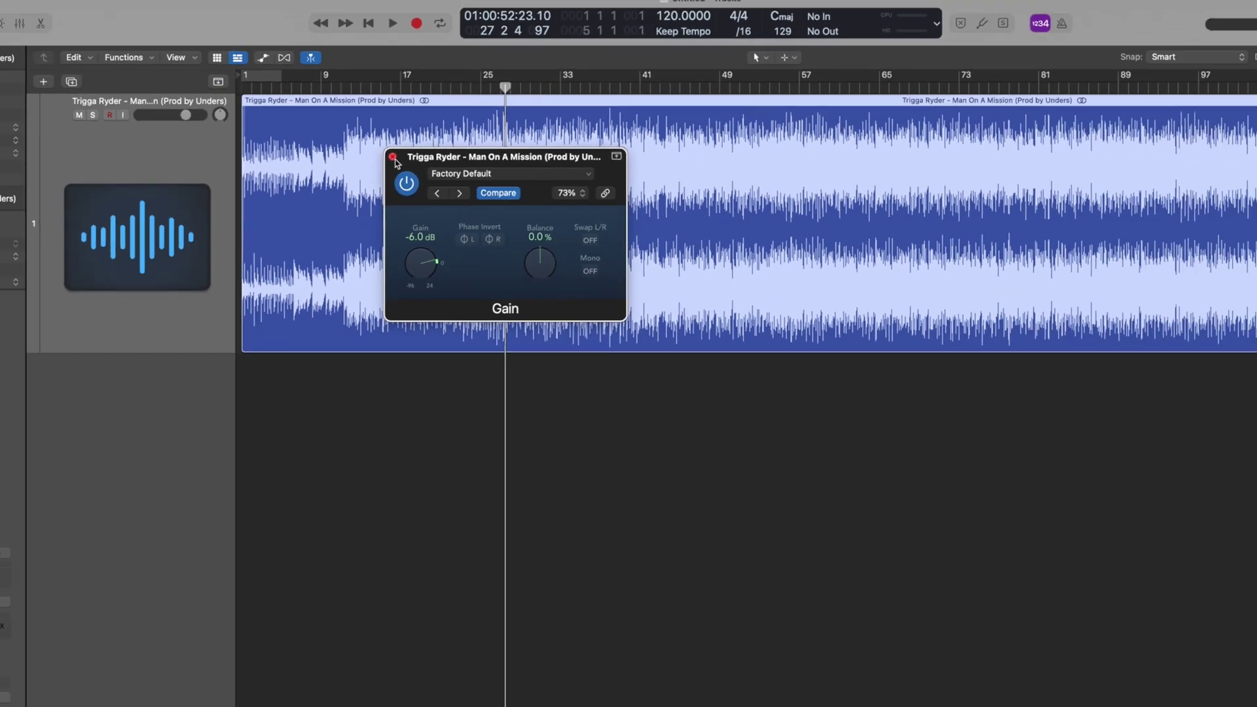
{"action": "left_click", "coordinate": [393, 157]}
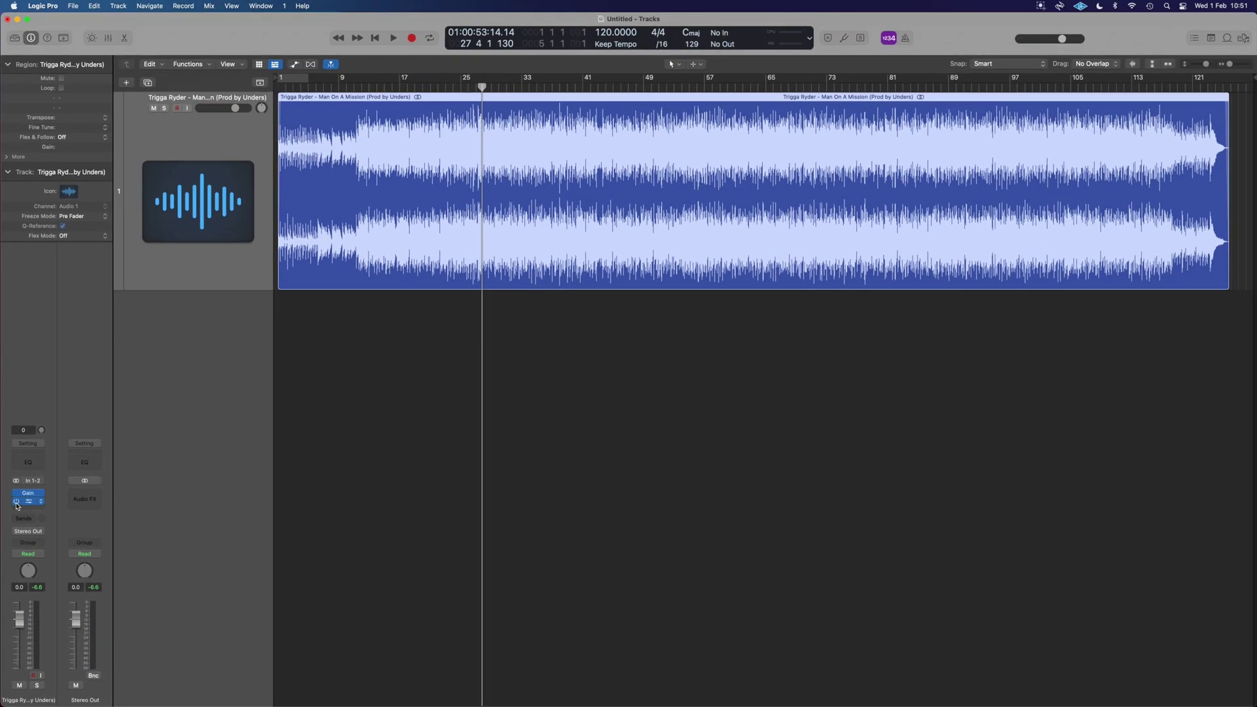
- Open Ozone 10 Elements from the track's Audio FX slot to reach its welcome screen
{"action": "left_click", "coordinate": [25, 499]}
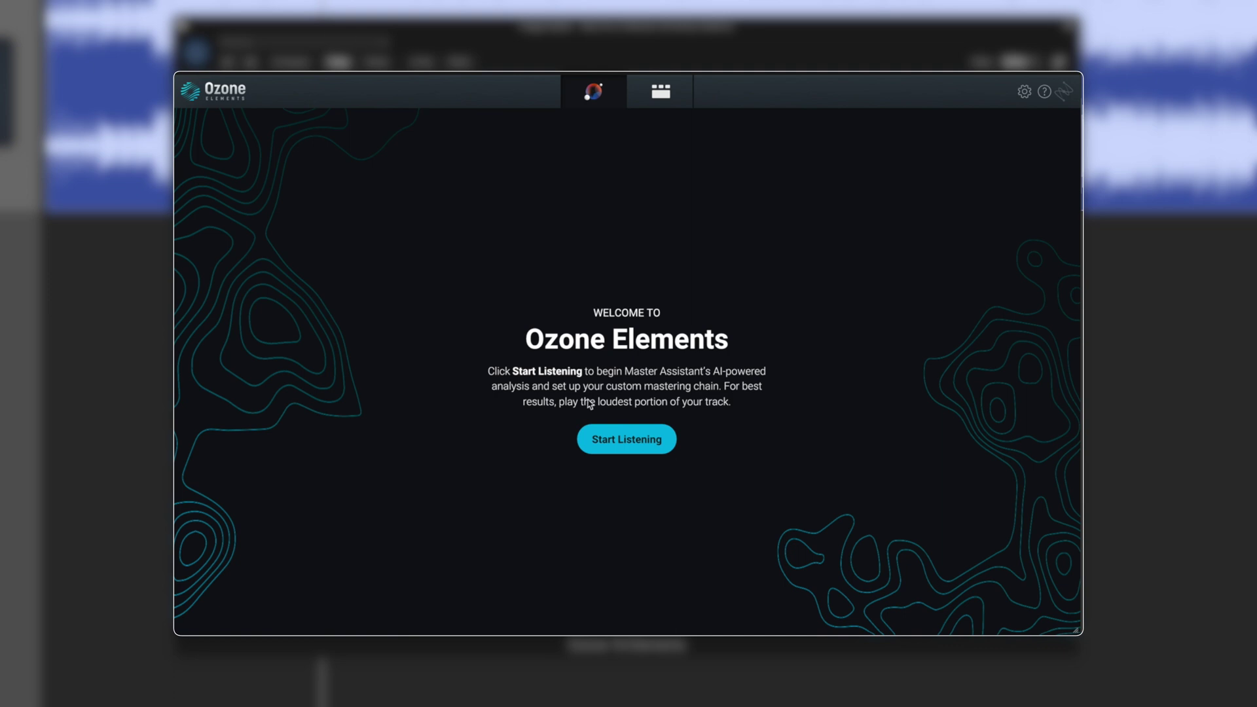
- Start Master Assistant listening while looping and playing bars 17 to 33
{"action": "left_click", "coordinate": [623, 443]}
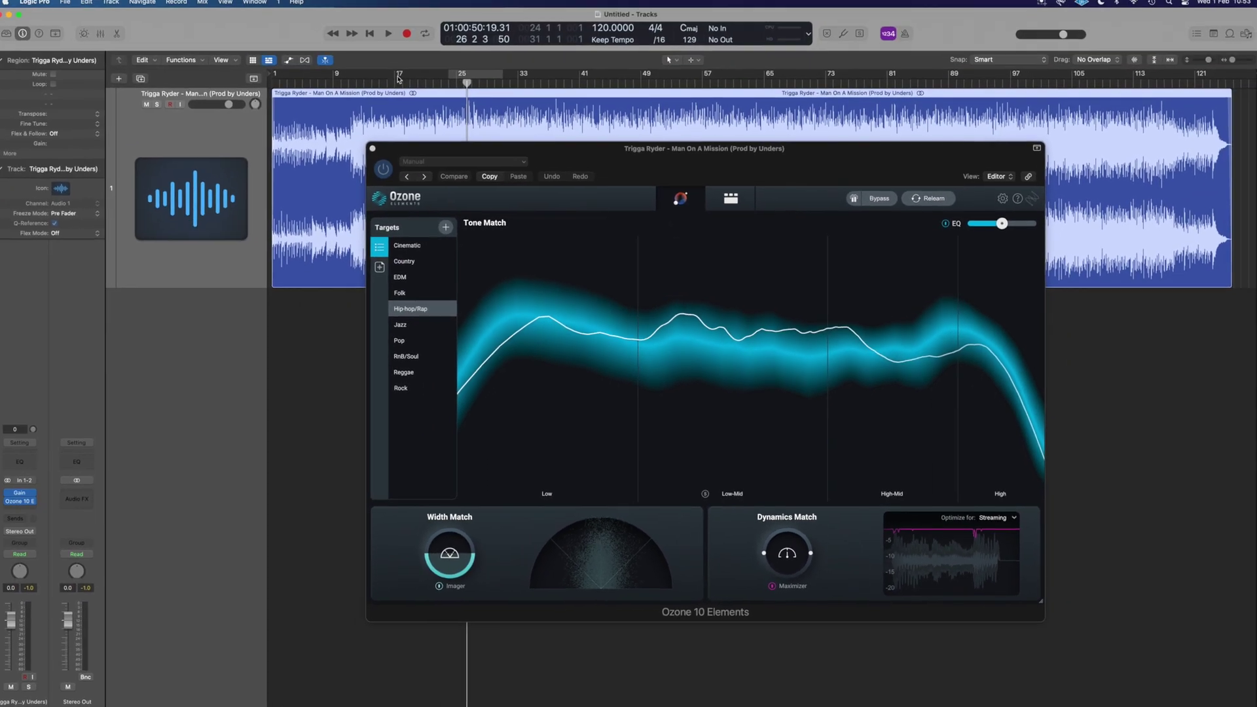
{"action": "left_click_drag", "start_coordinate": [397, 78], "coordinate": [522, 92]}
{"action": "key", "text": "space"}
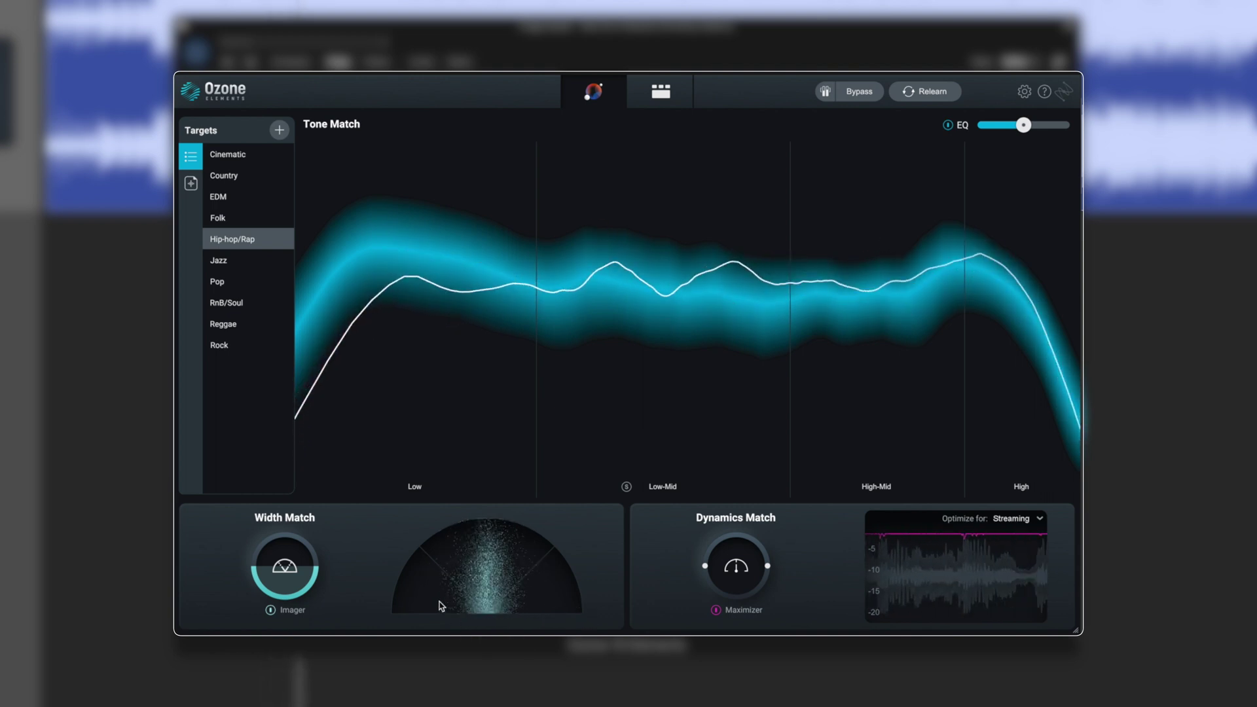
{"action": "left_click", "coordinate": [223, 196]}
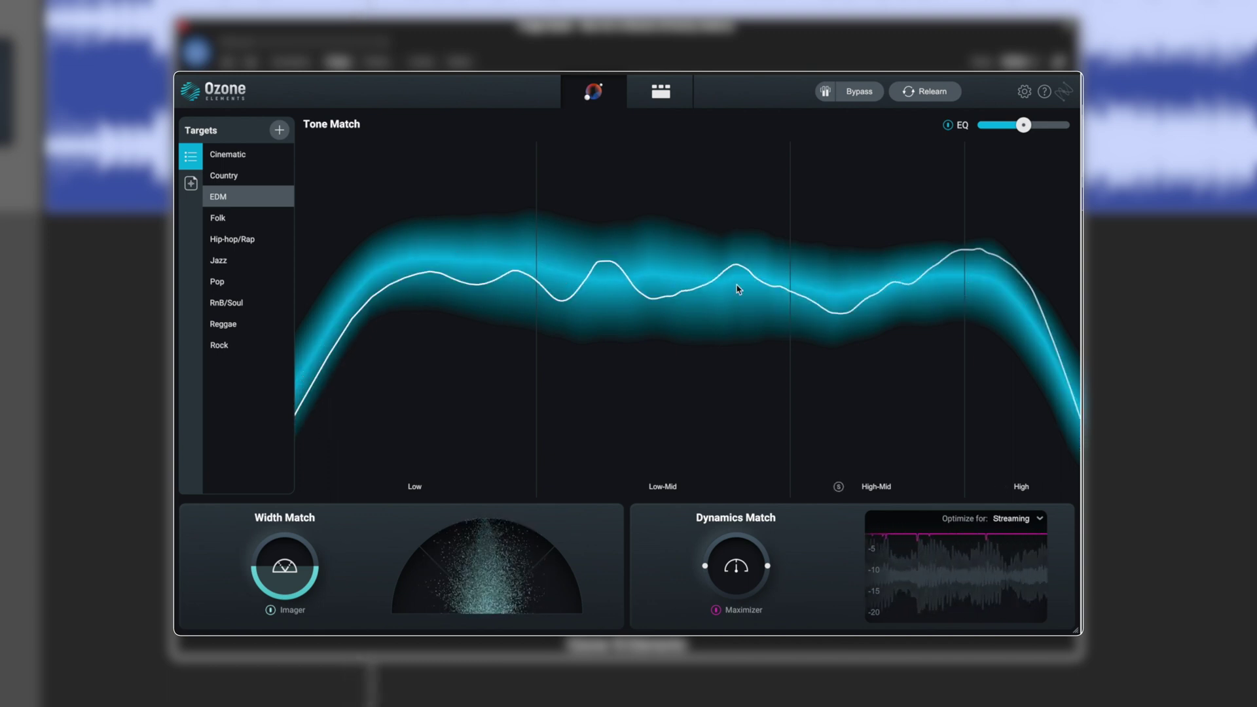
{"action": "left_click", "coordinate": [236, 240]}
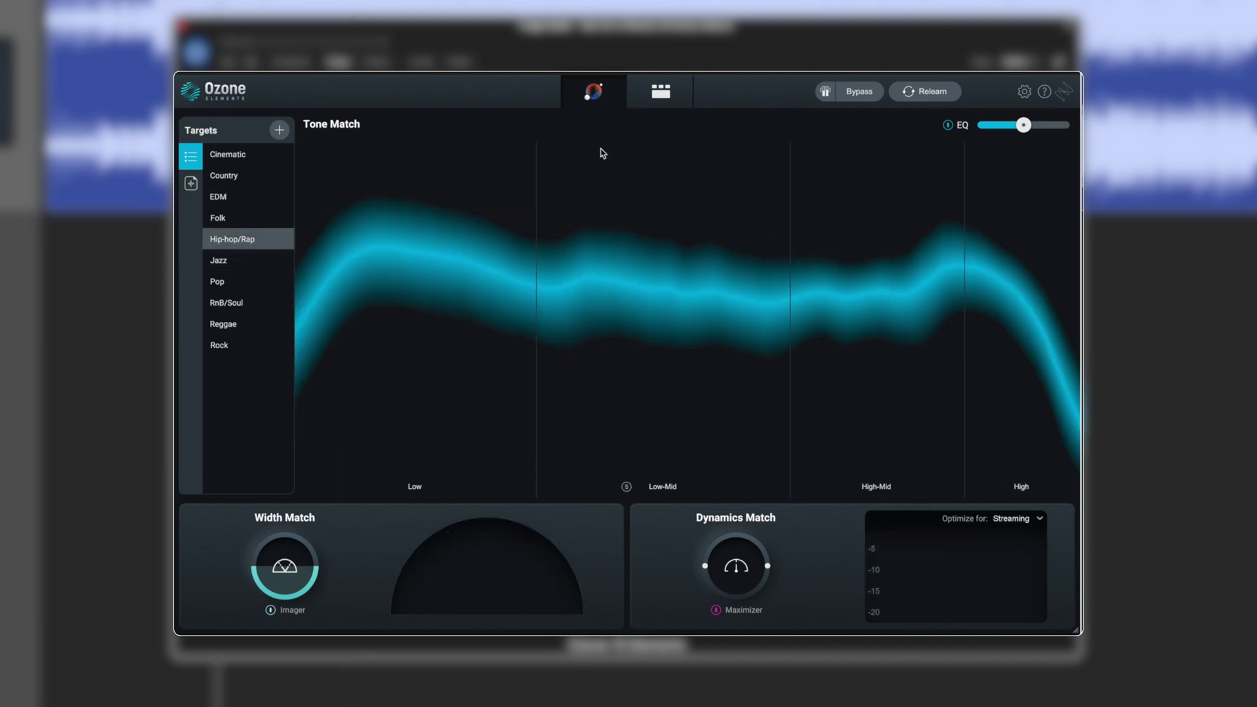
{"action": "left_click", "coordinate": [663, 95]}
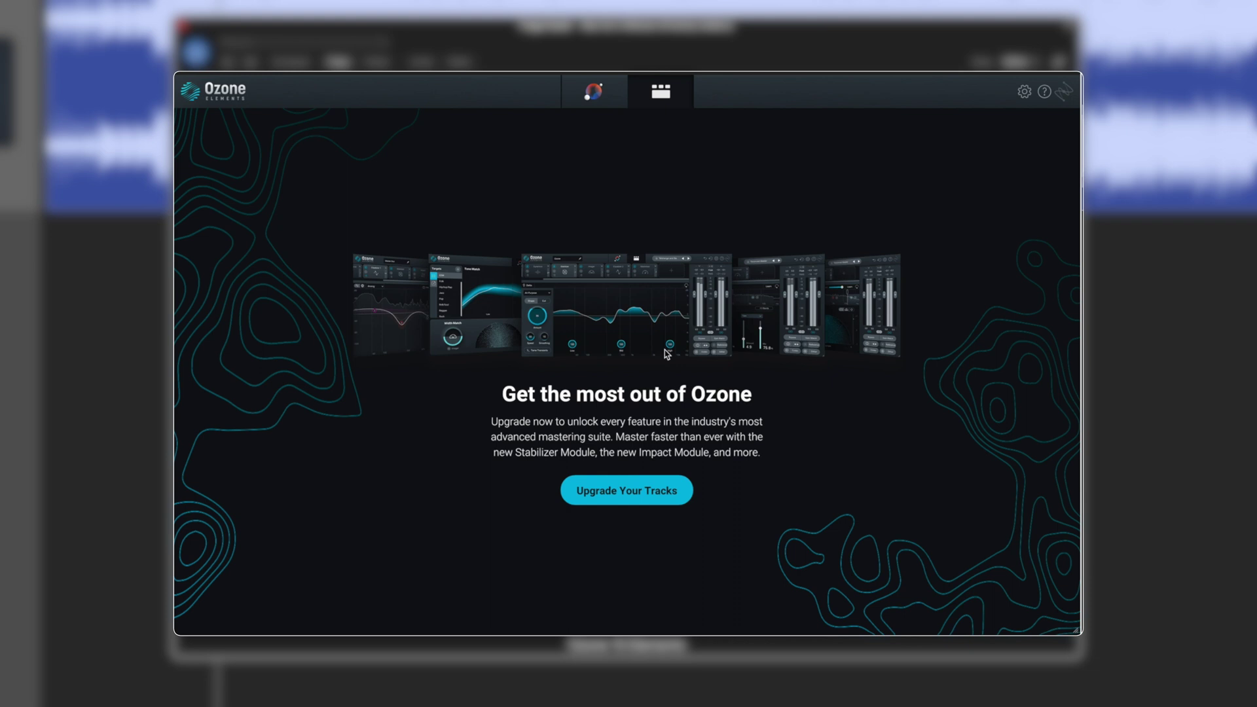
{"action": "left_click", "coordinate": [593, 92]}
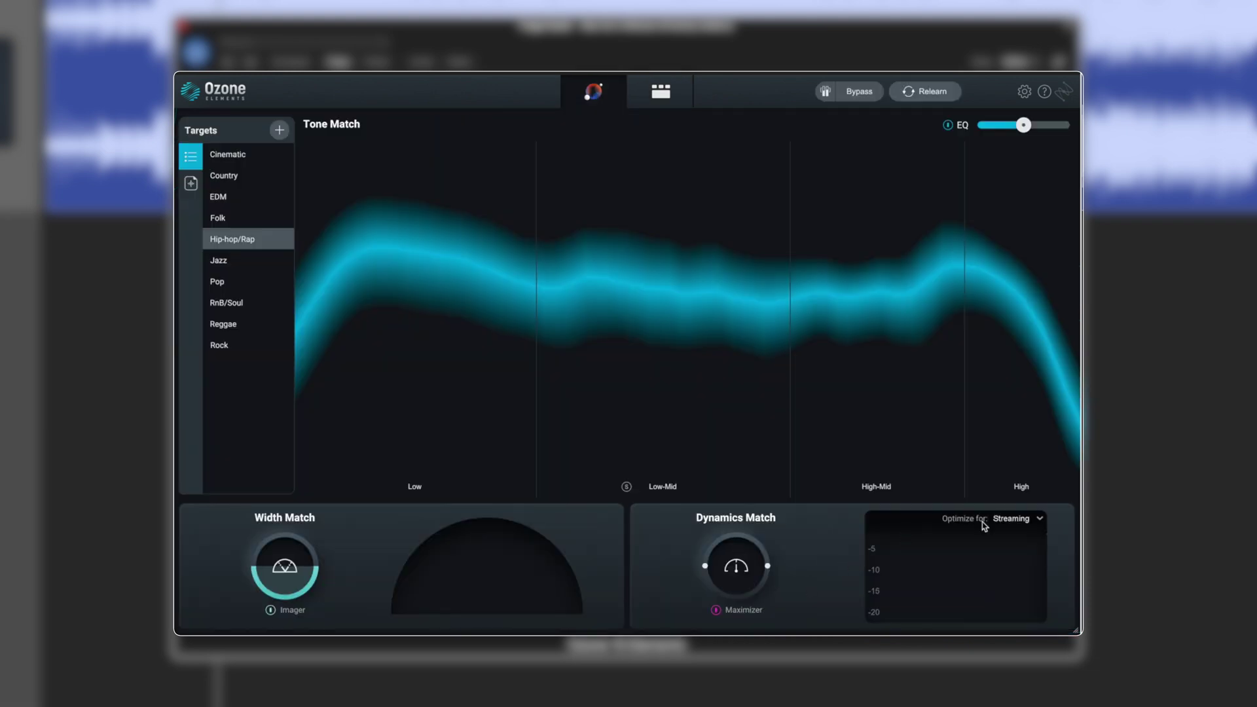
{"action": "key", "text": "space"}
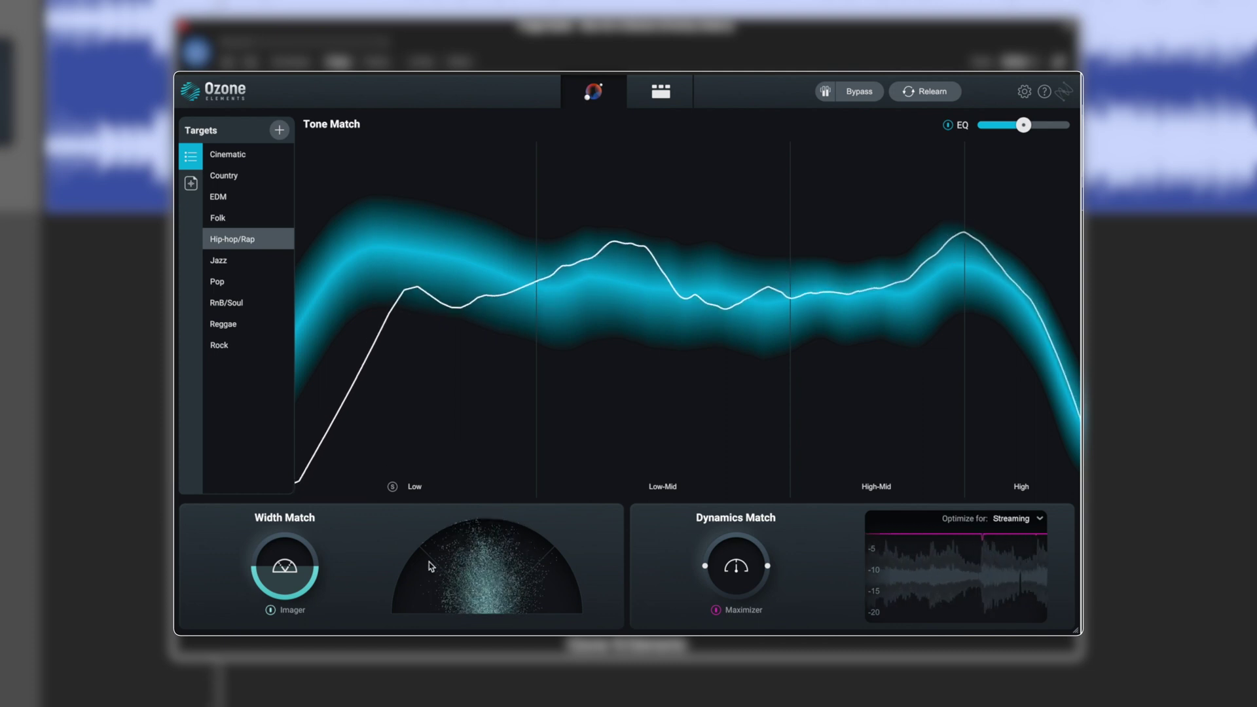
{"action": "left_click", "coordinate": [271, 611]}
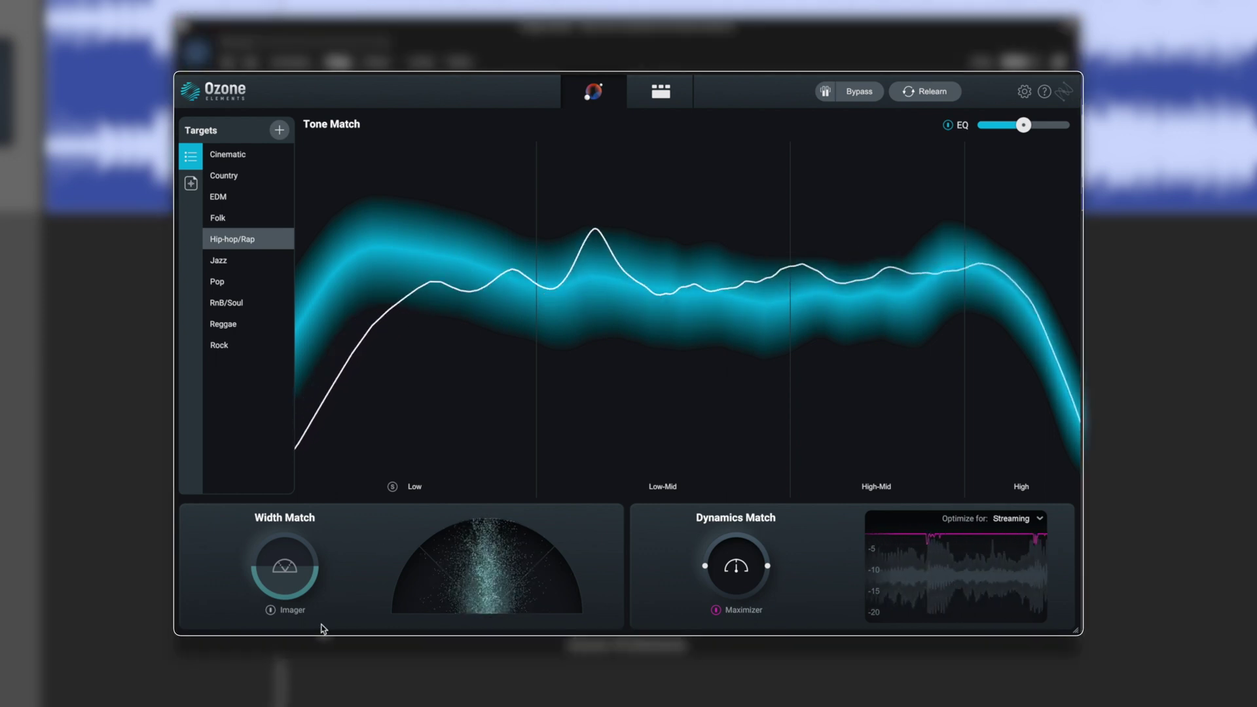
{"action": "left_click", "coordinate": [270, 612]}
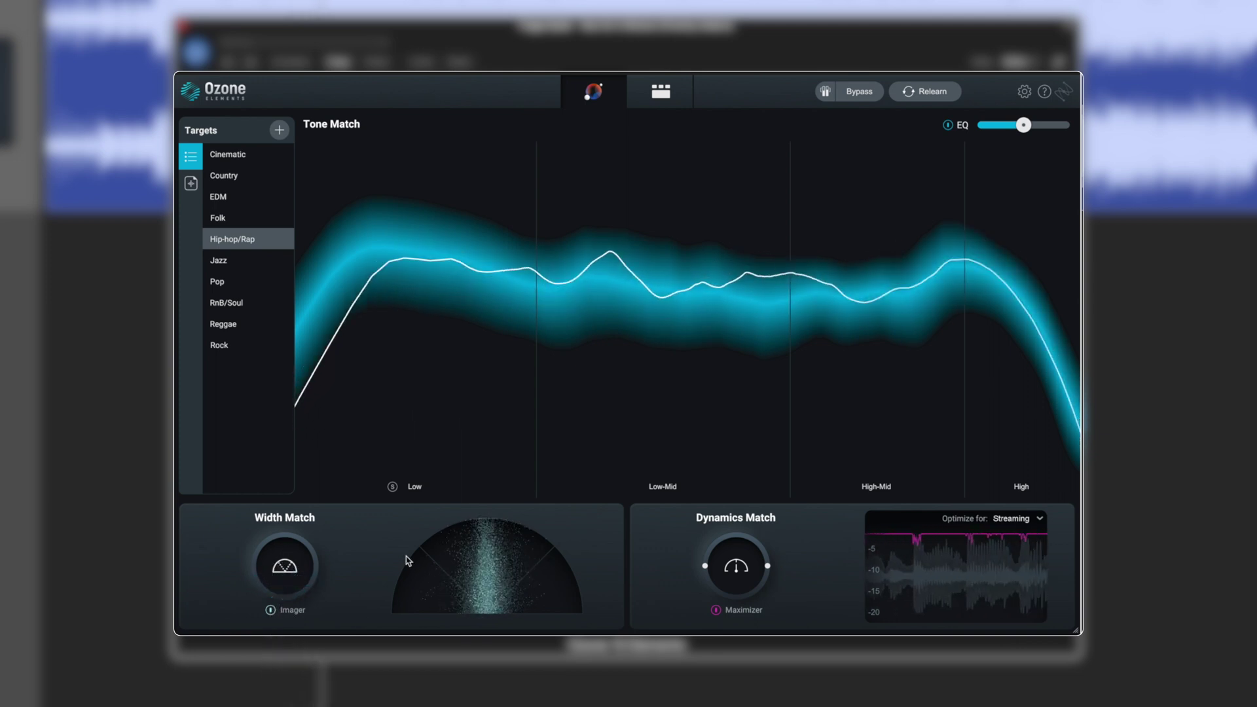
{"action": "left_click_drag", "start_coordinate": [313, 587], "coordinate": [294, 414]}
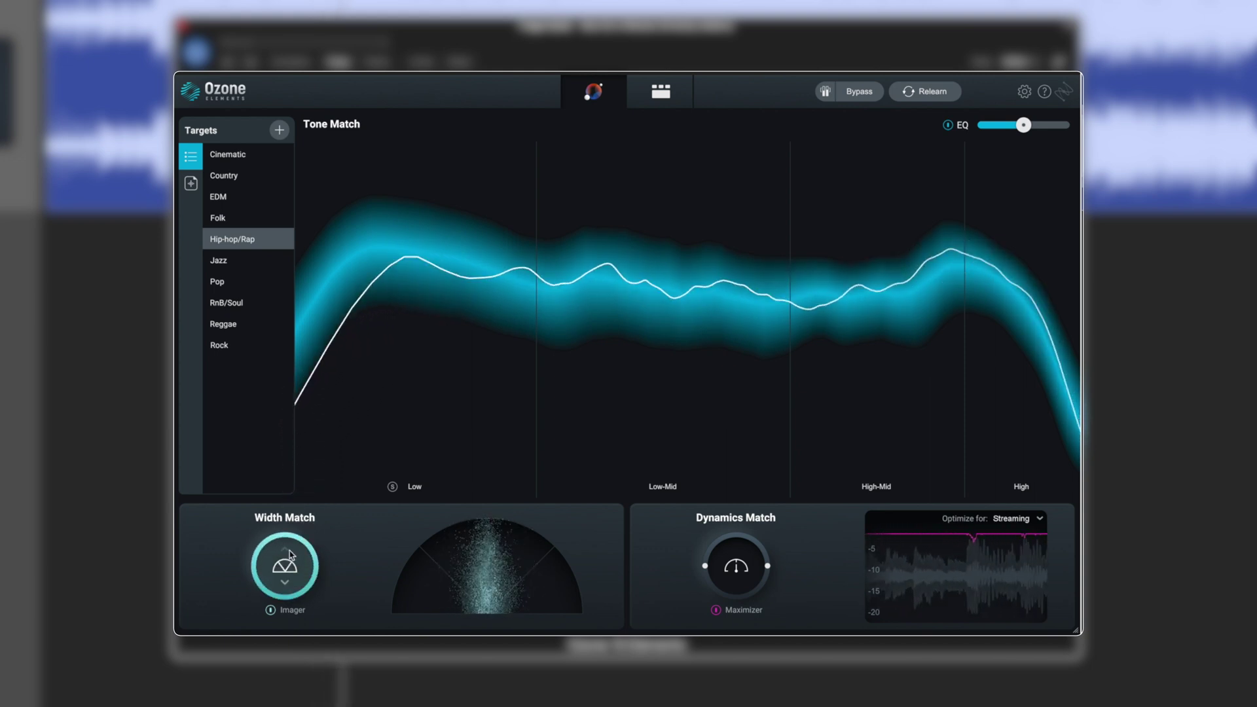
{"action": "left_click_drag", "start_coordinate": [285, 569], "coordinate": [288, 663]}
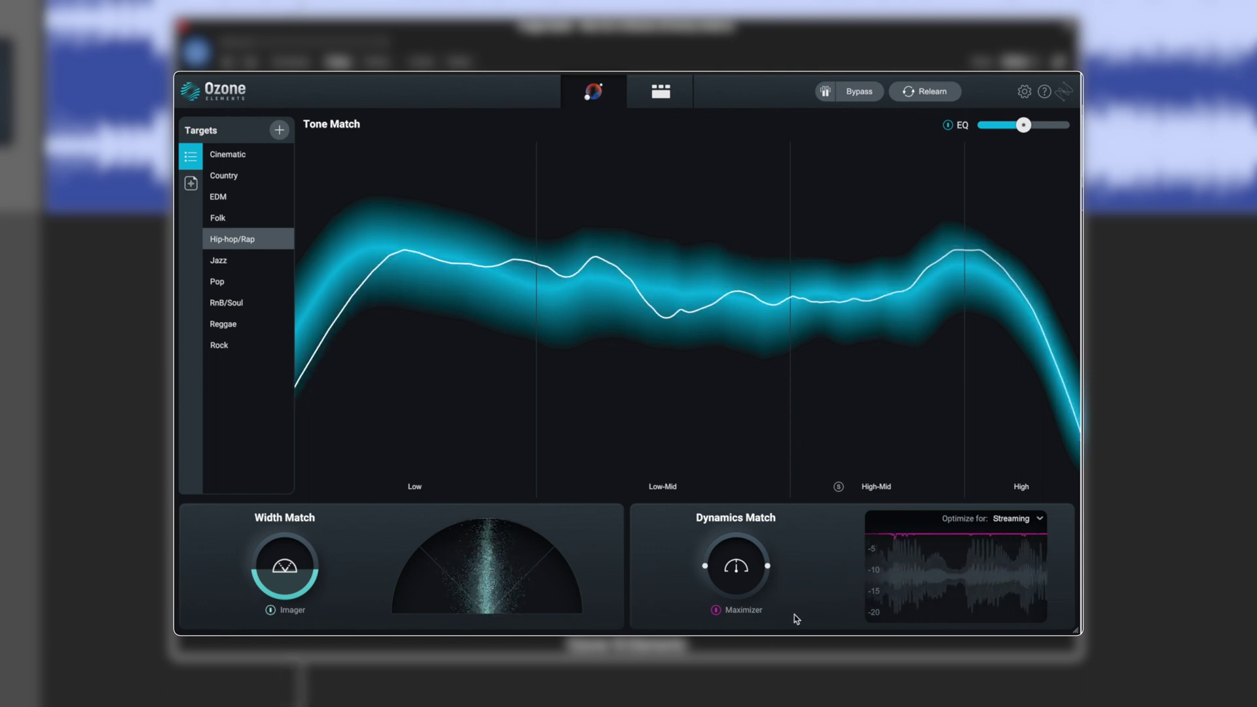
- Compare the Maximizer off and on, then raise and lower the Dynamics Match amount
{"action": "left_click", "coordinate": [716, 610]}
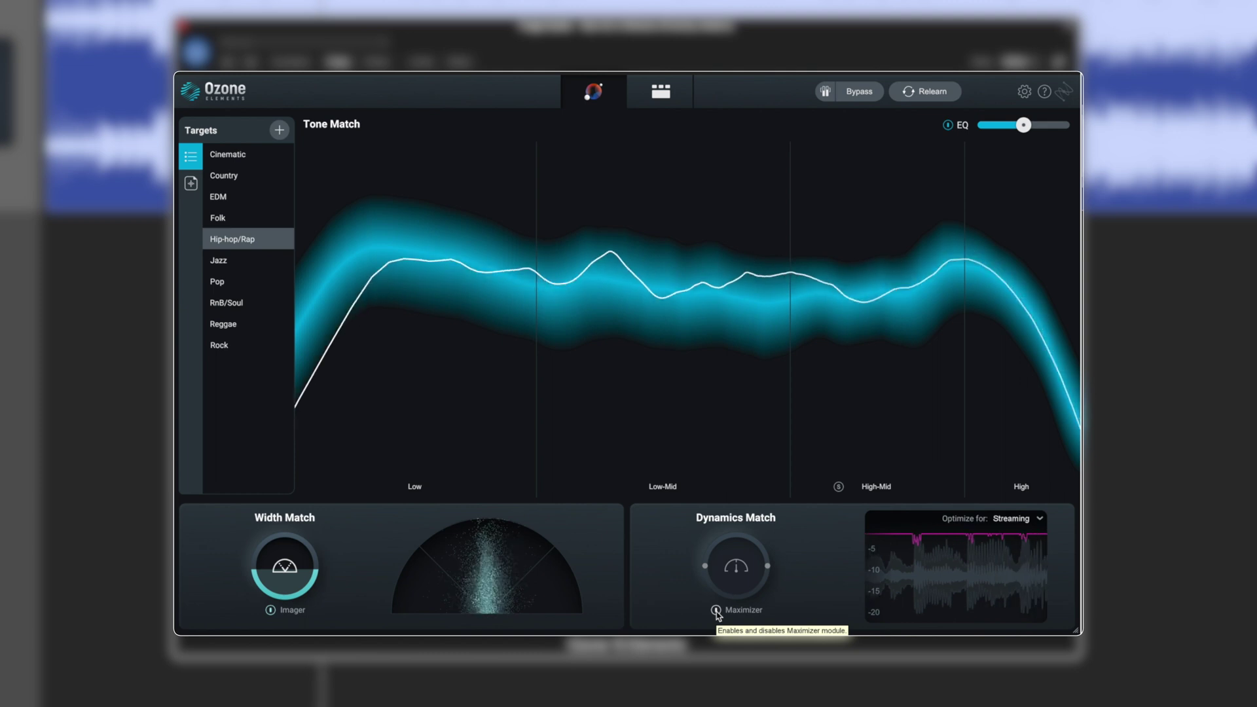
{"action": "left_click", "coordinate": [716, 610]}
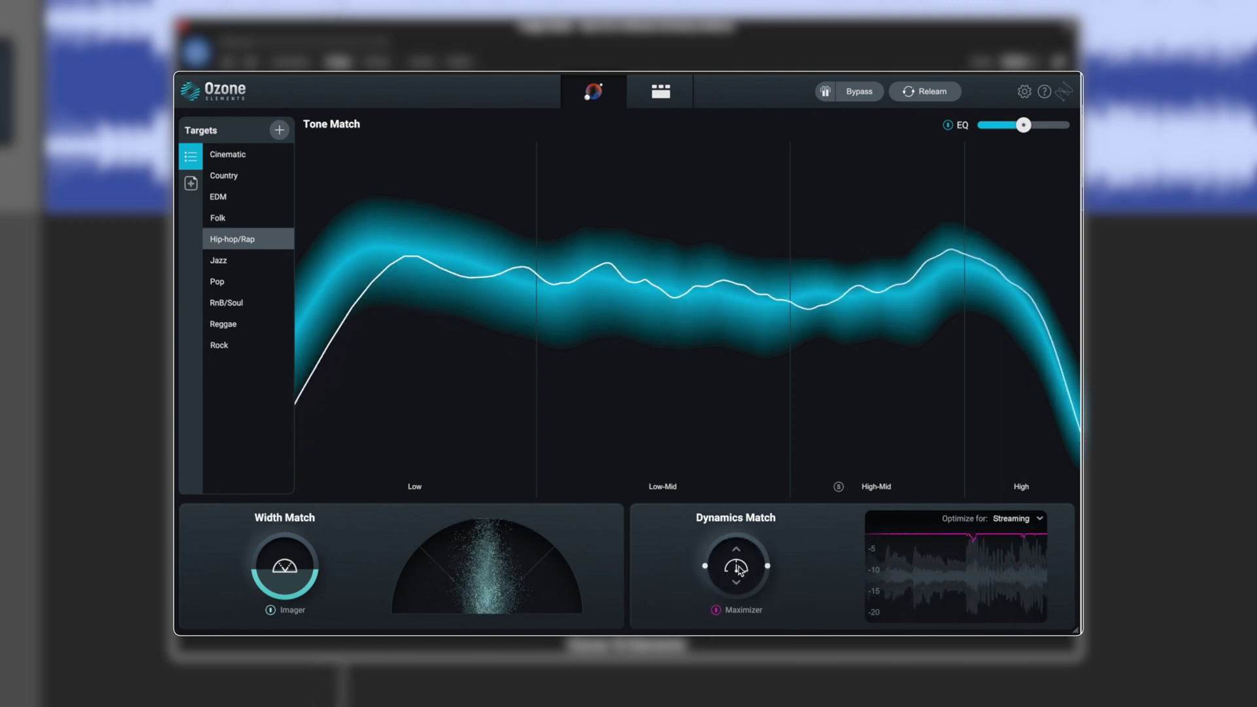
{"action": "left_click_drag", "start_coordinate": [736, 569], "coordinate": [738, 478]}
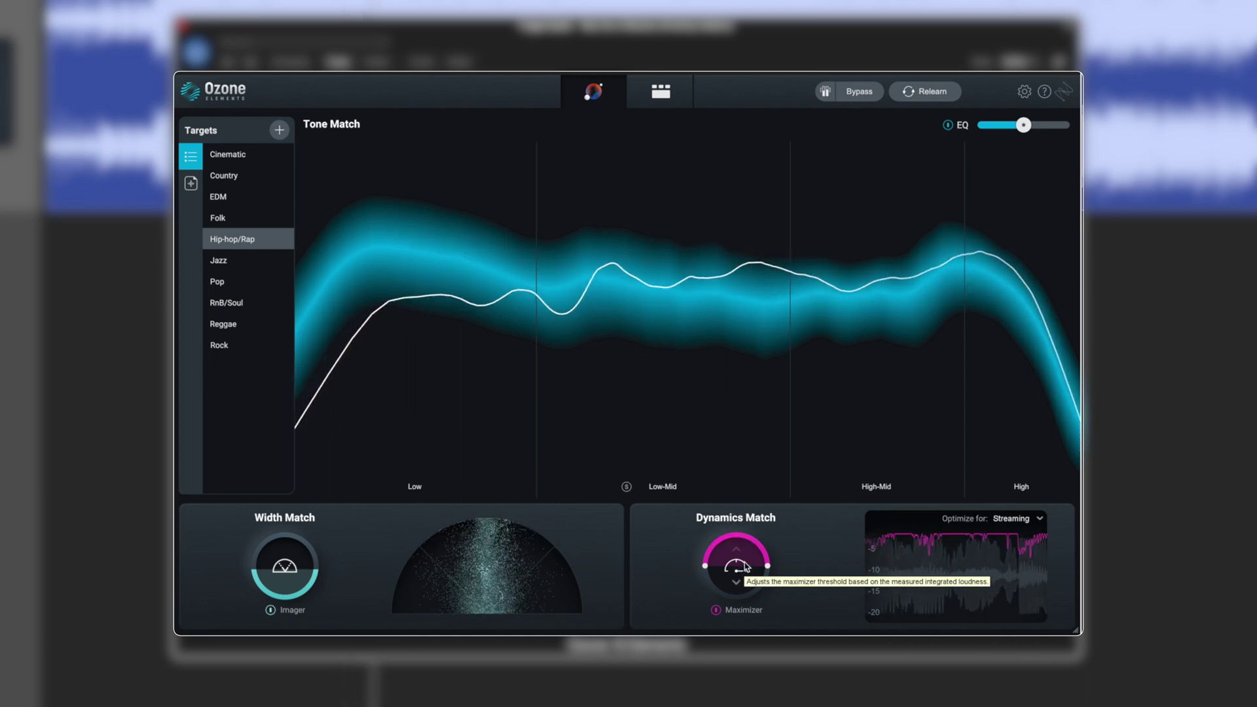
{"action": "mouse_move", "coordinate": [738, 560]}
{"action": "left_mouse_down"}
{"action": "mouse_move", "coordinate": [744, 597]}
{"action": "mouse_move", "coordinate": [751, 551]}
{"action": "left_mouse_up"}
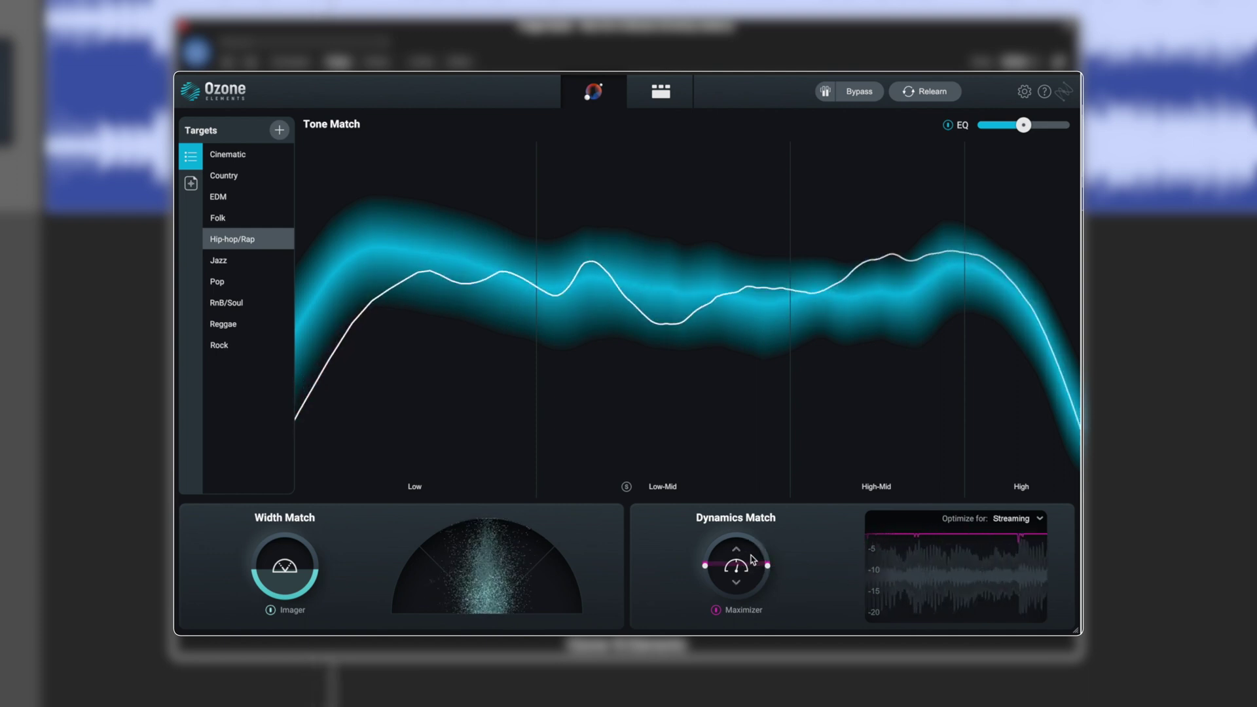
- Solo the Low-Mid, High-Mid and High bands in turn to hear each alone
{"action": "left_click", "coordinate": [625, 488]}
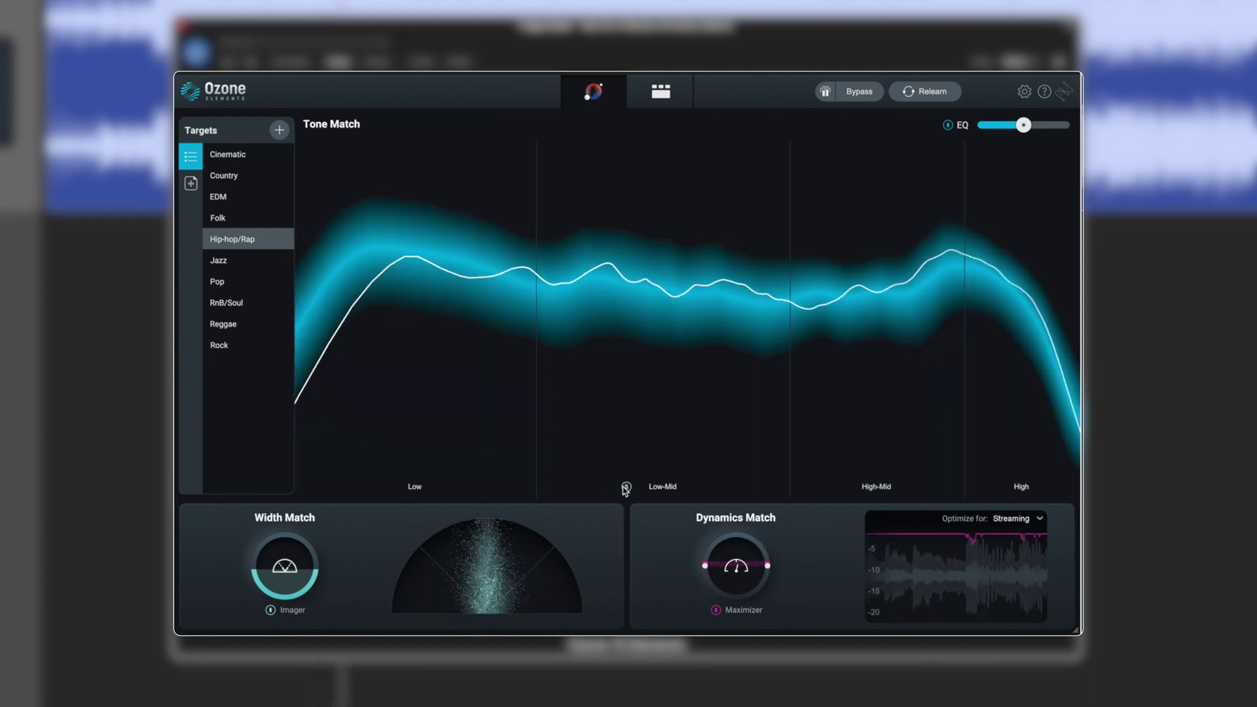
{"action": "left_click", "coordinate": [625, 488]}
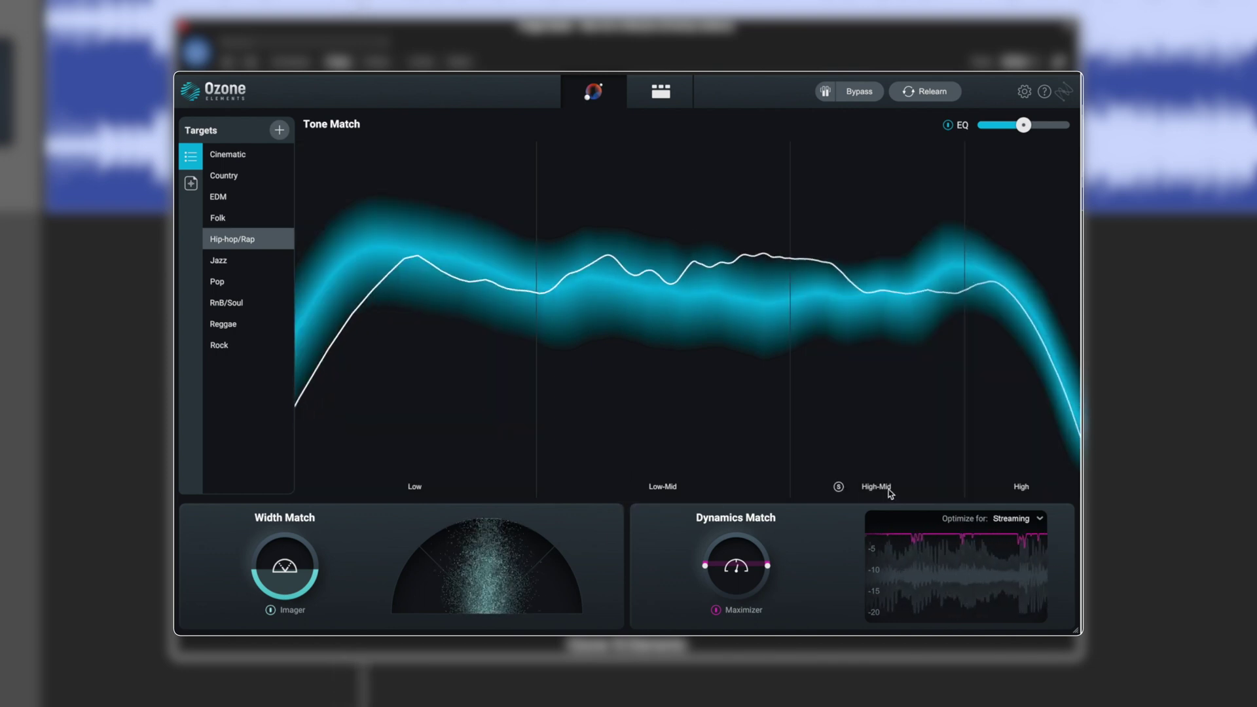
{"action": "left_click", "coordinate": [839, 487]}
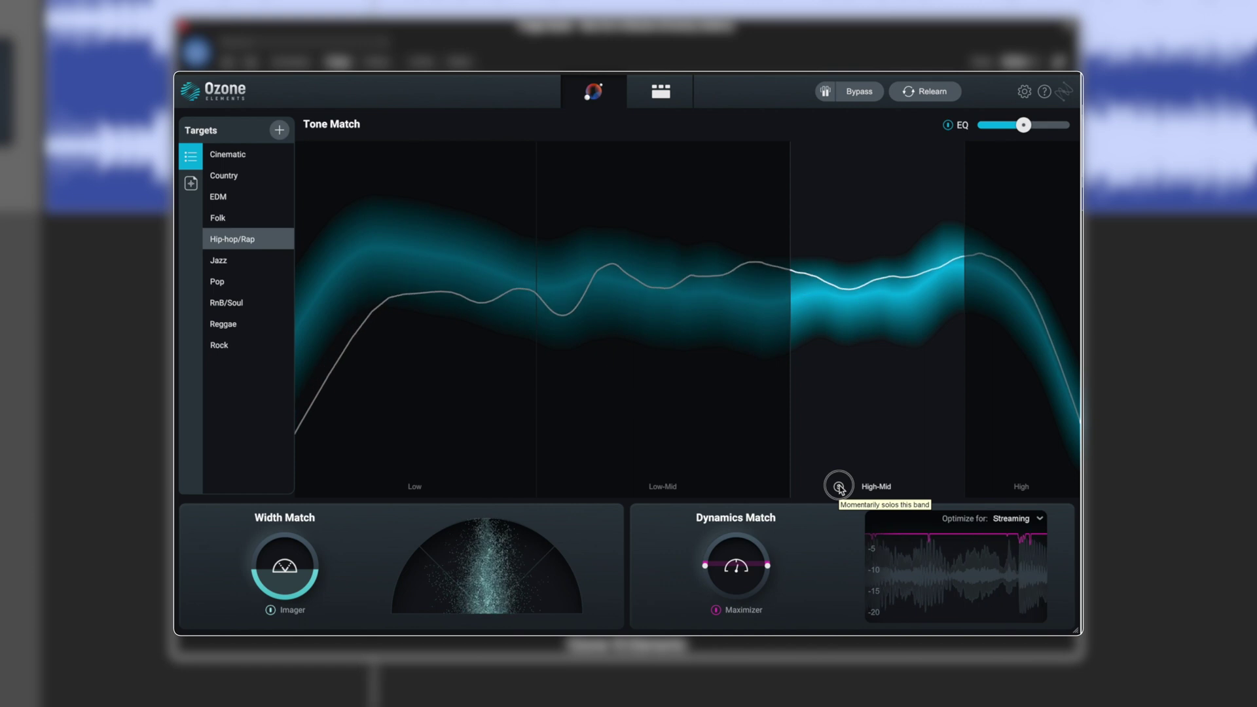
{"action": "left_click", "coordinate": [1000, 488]}
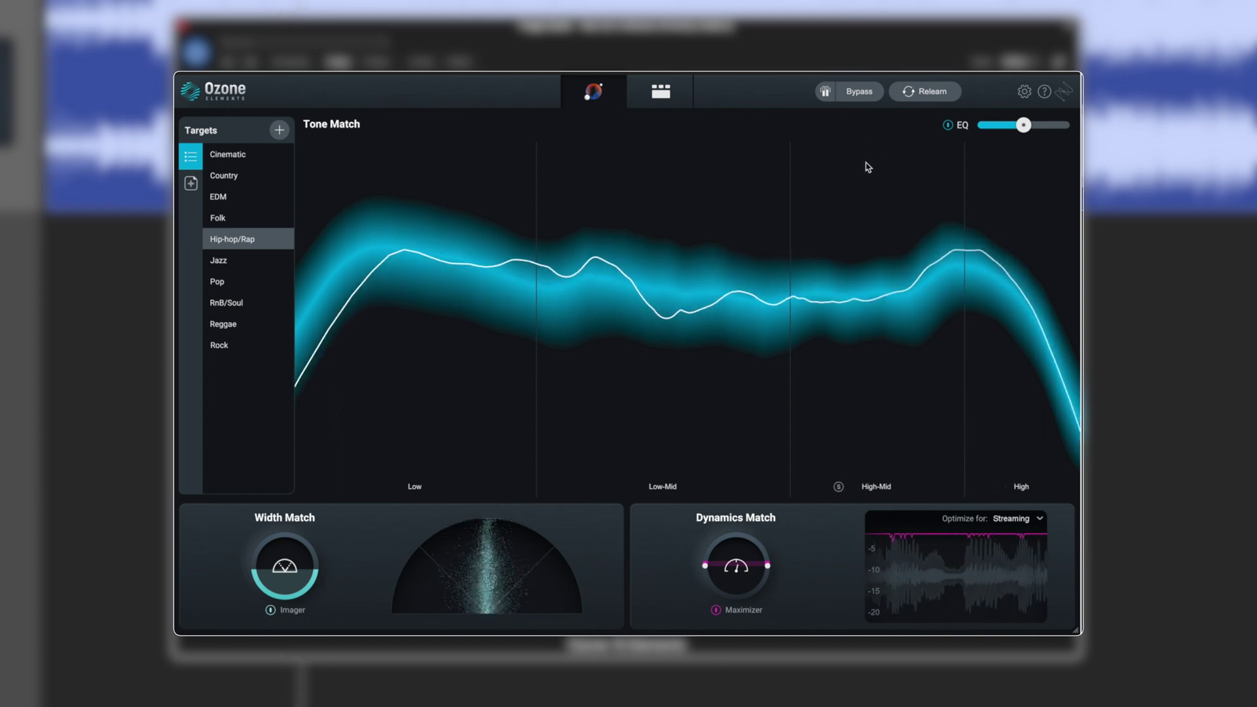
- Compare bypassed against processed sound, then leave automatic gain matching switched off
{"action": "left_click", "coordinate": [847, 97]}
{"action": "left_click", "coordinate": [824, 93]}
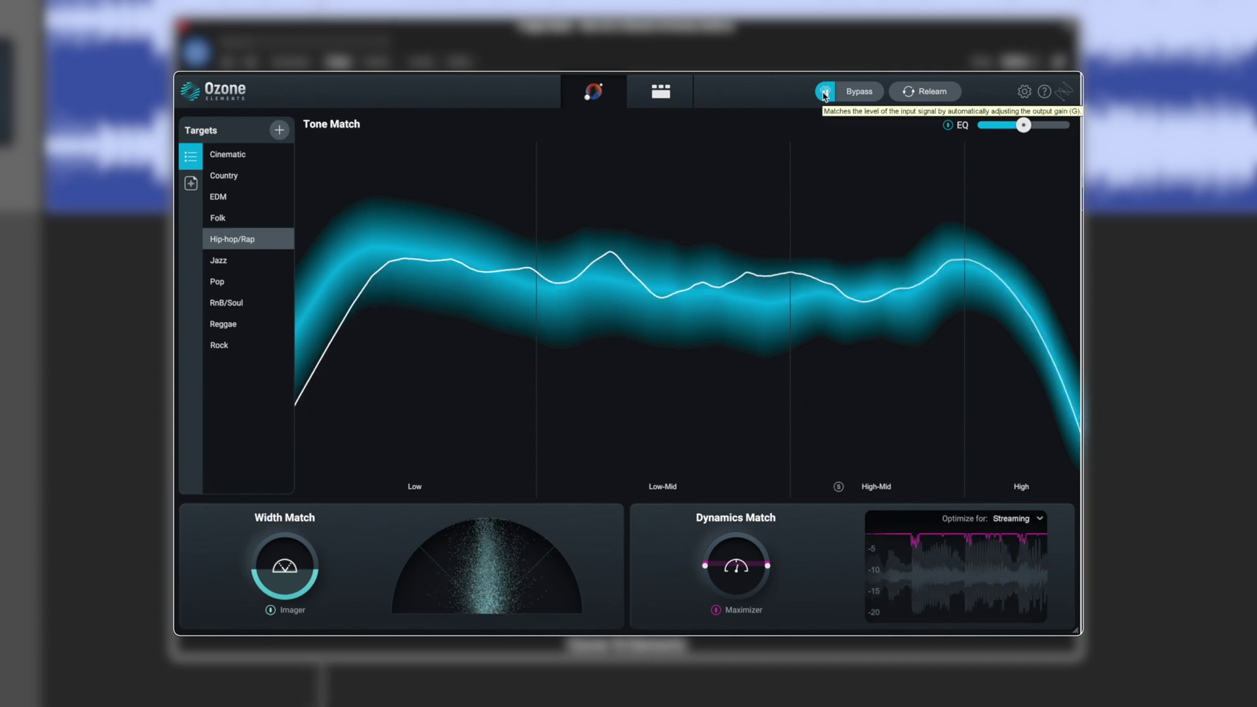
{"action": "left_click", "coordinate": [824, 96]}
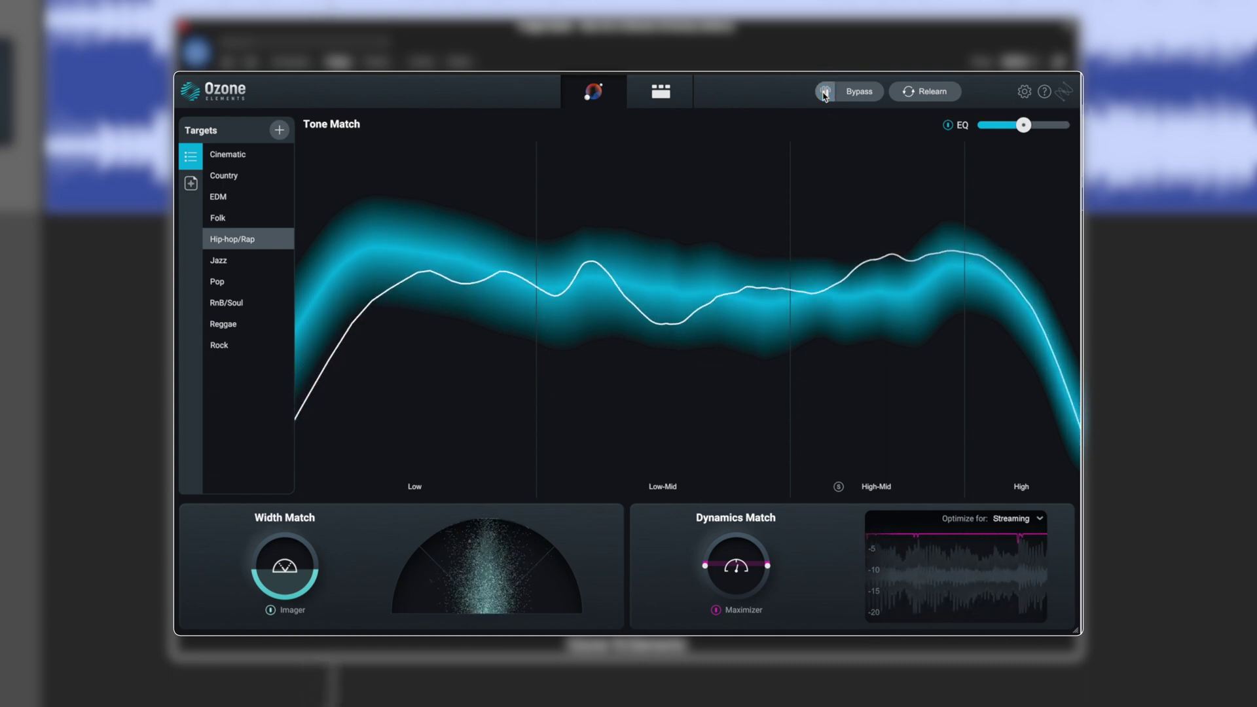
{"action": "left_click", "coordinate": [825, 94]}
{"action": "left_click", "coordinate": [825, 95]}
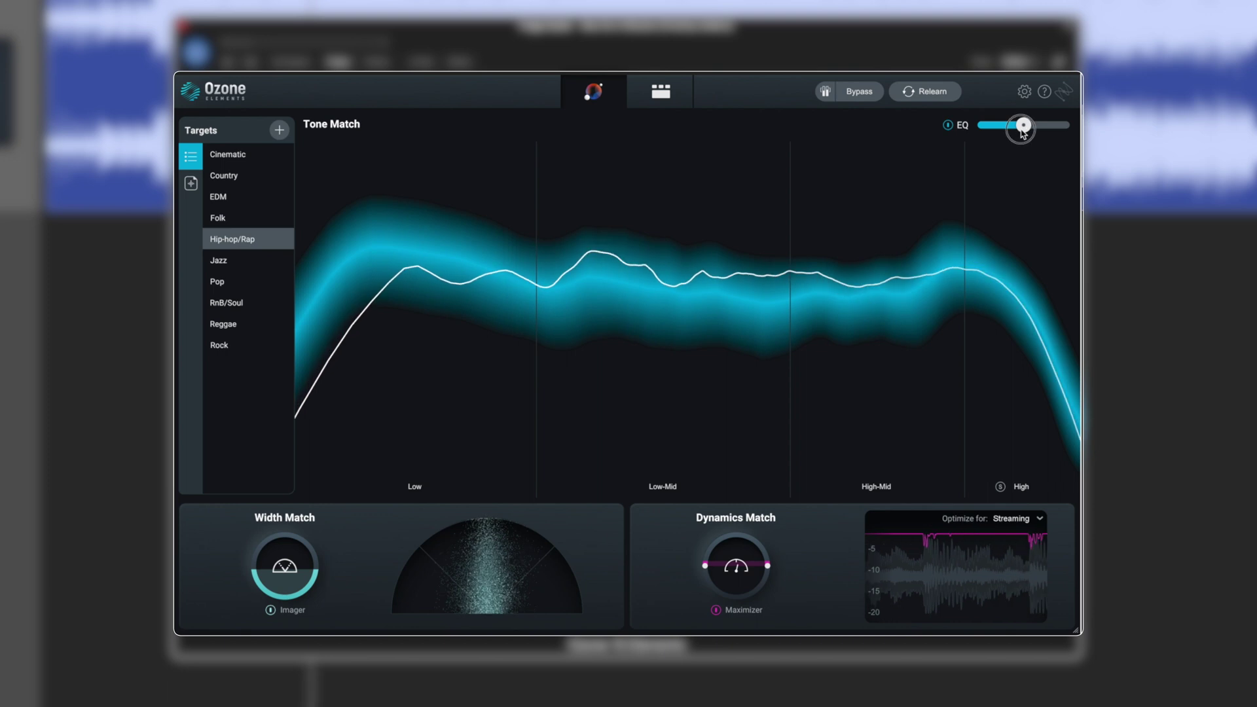
- Compare EQ matching off and on, then leave the tone-match EQ amount near maximum
{"action": "left_click_drag", "start_coordinate": [1023, 125], "coordinate": [1115, 139]}
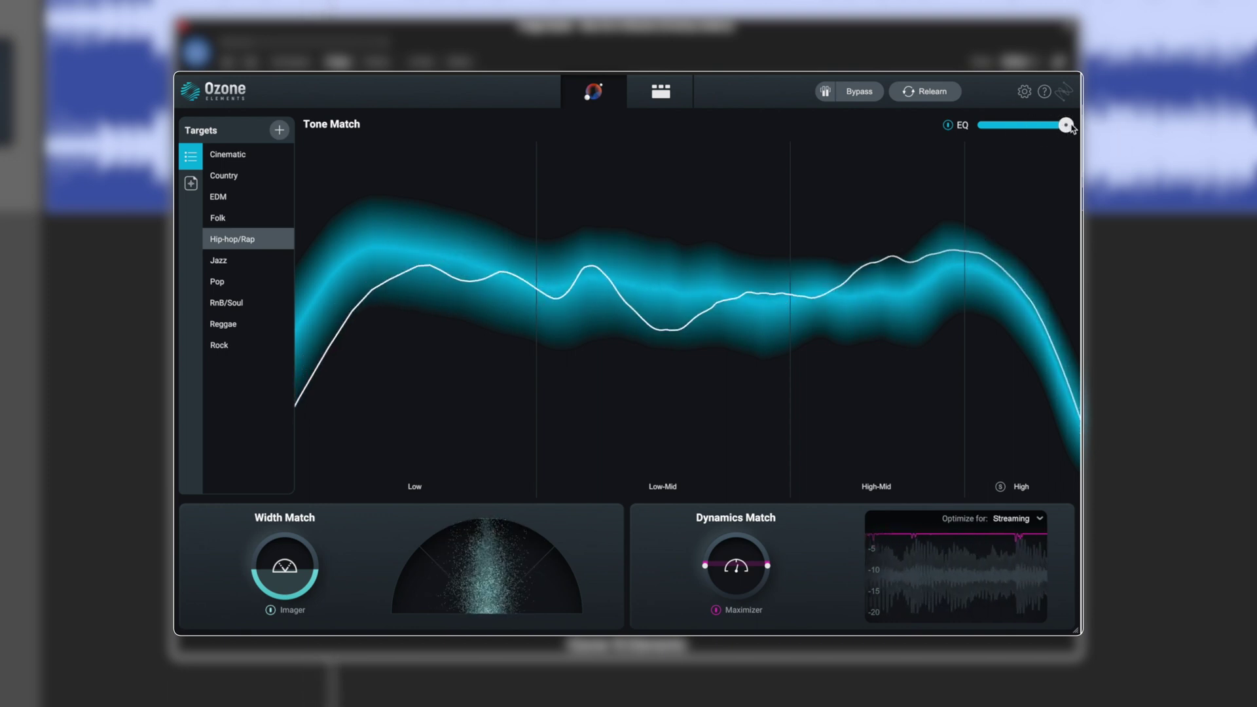
{"action": "left_click", "coordinate": [947, 126]}
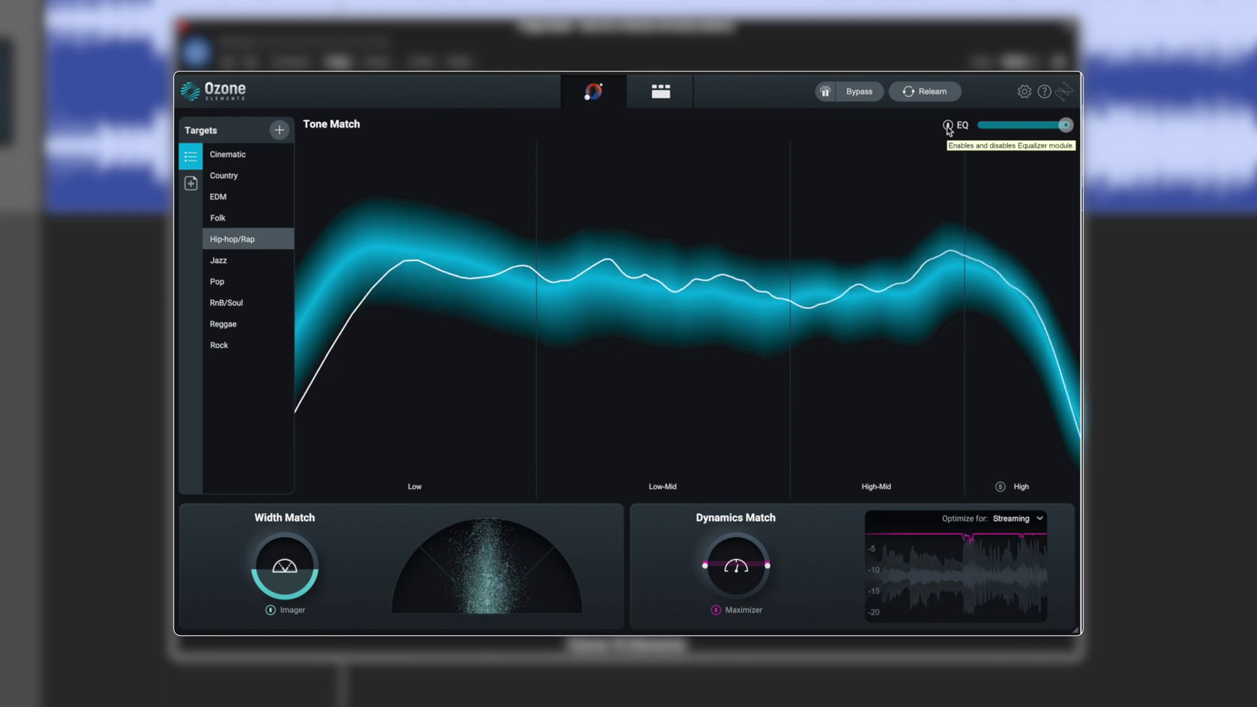
{"action": "left_click", "coordinate": [947, 126]}
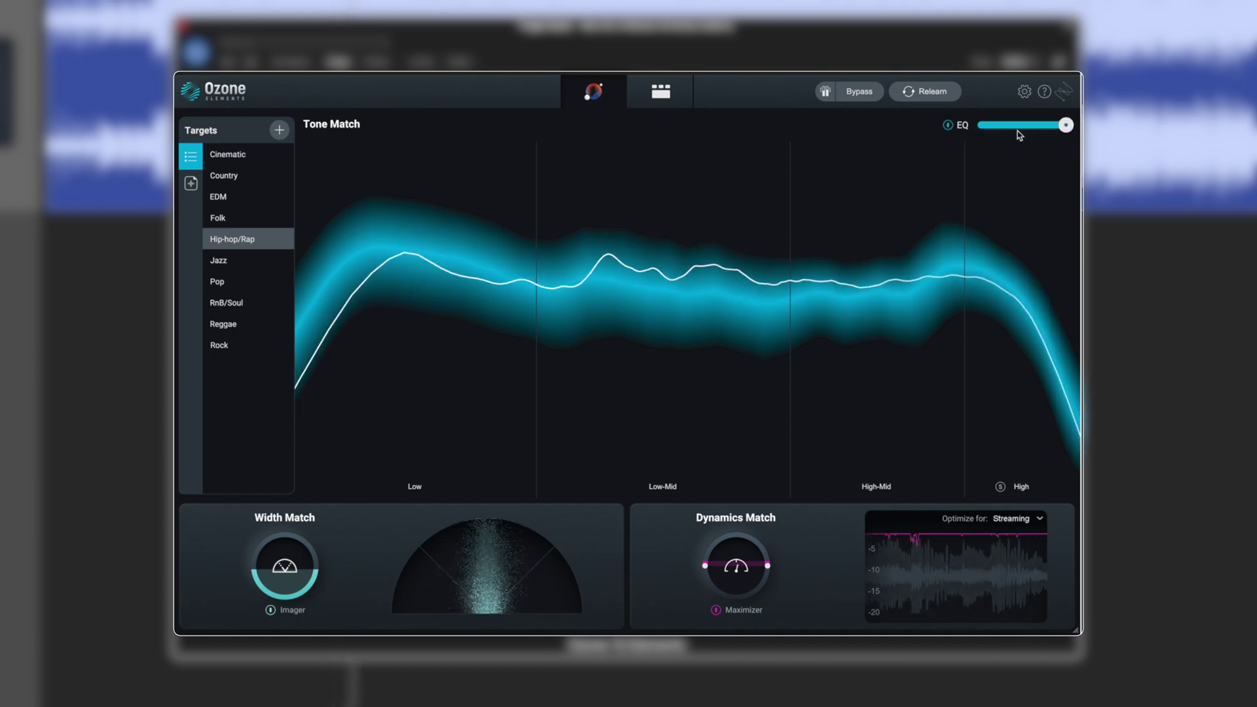
{"action": "left_click_drag", "start_coordinate": [1062, 127], "coordinate": [956, 126]}
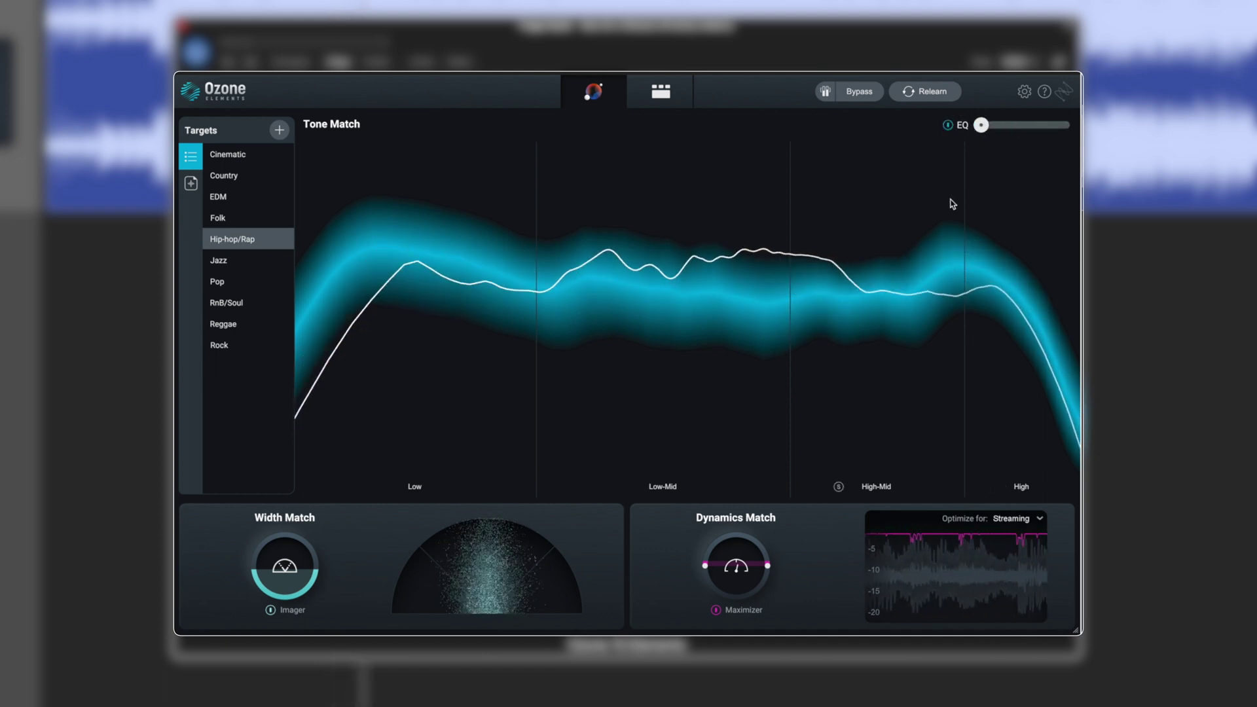
{"action": "left_click_drag", "start_coordinate": [981, 125], "coordinate": [1050, 135]}
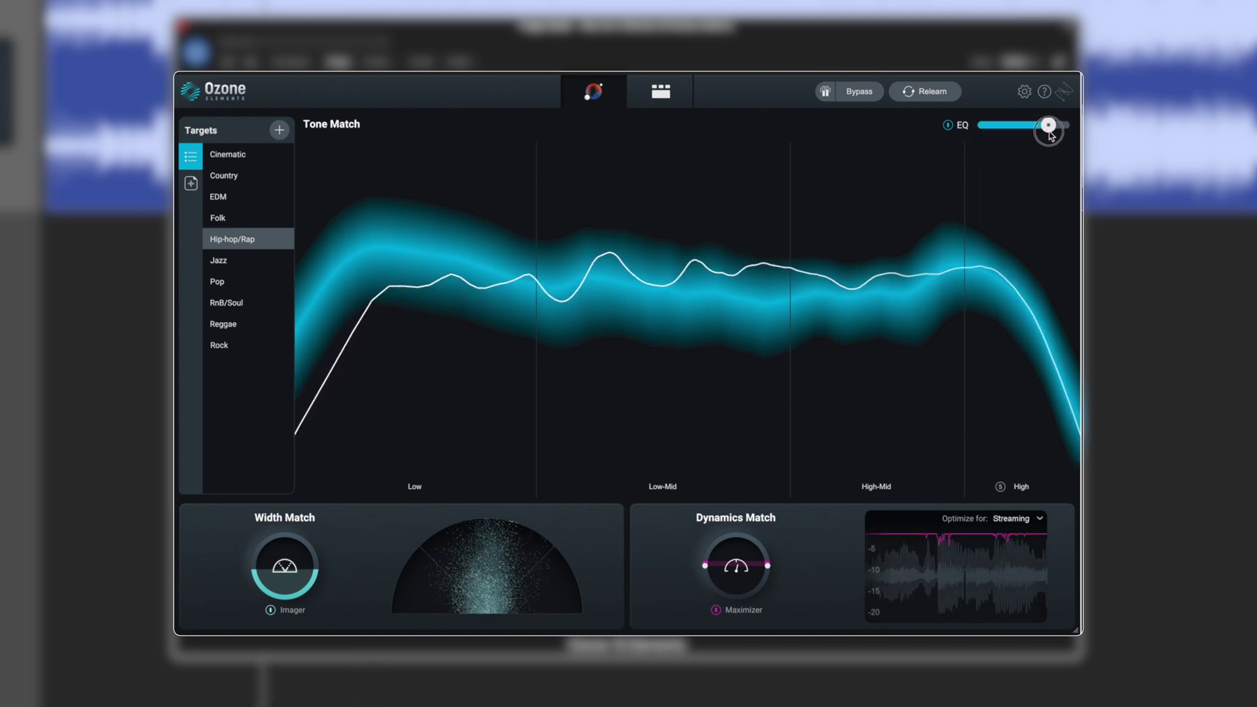
{"action": "left_click", "coordinate": [947, 126]}
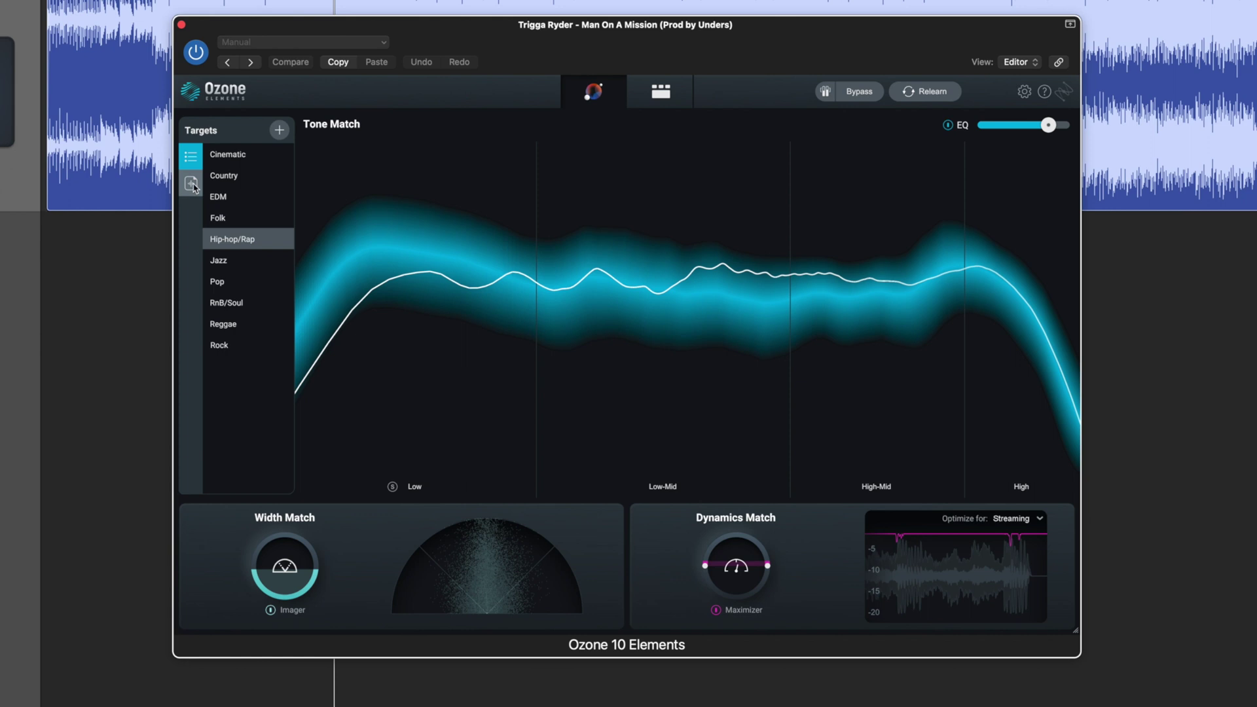
- Add 04 Still D.R.E..wav from the 2001 folder as a custom tone-match target
{"action": "left_click", "coordinate": [194, 188]}
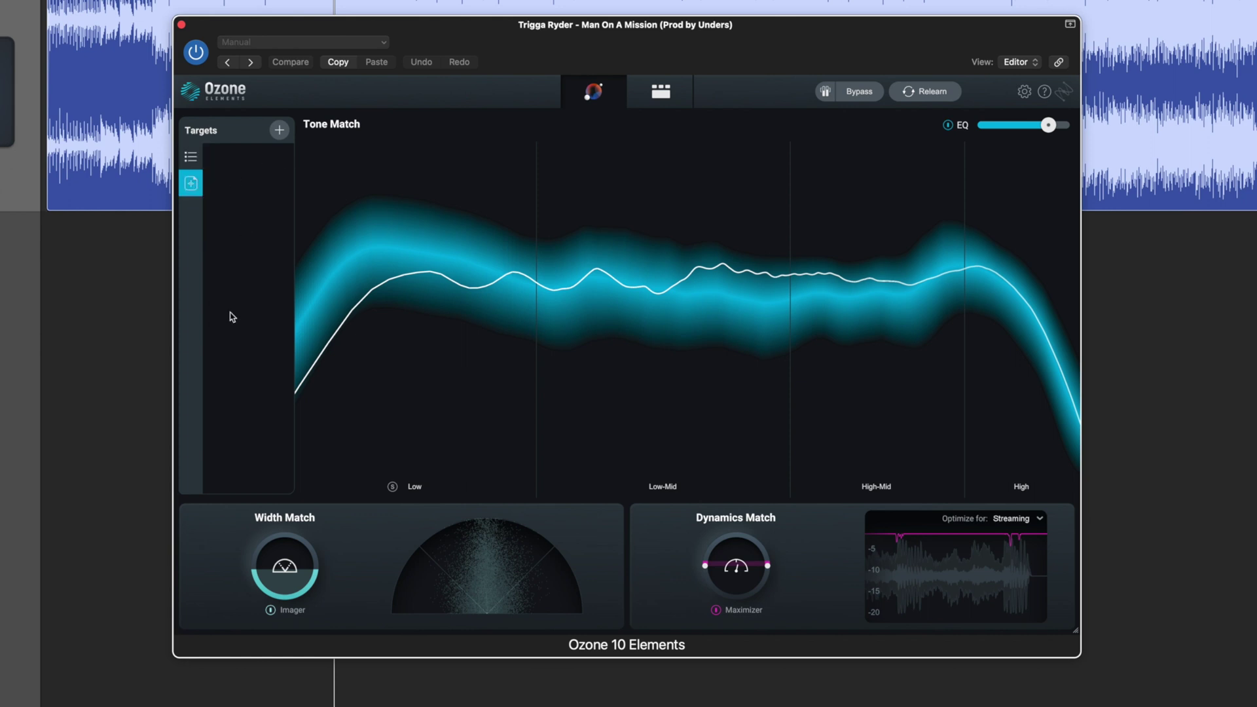
{"action": "left_click", "coordinate": [280, 131]}
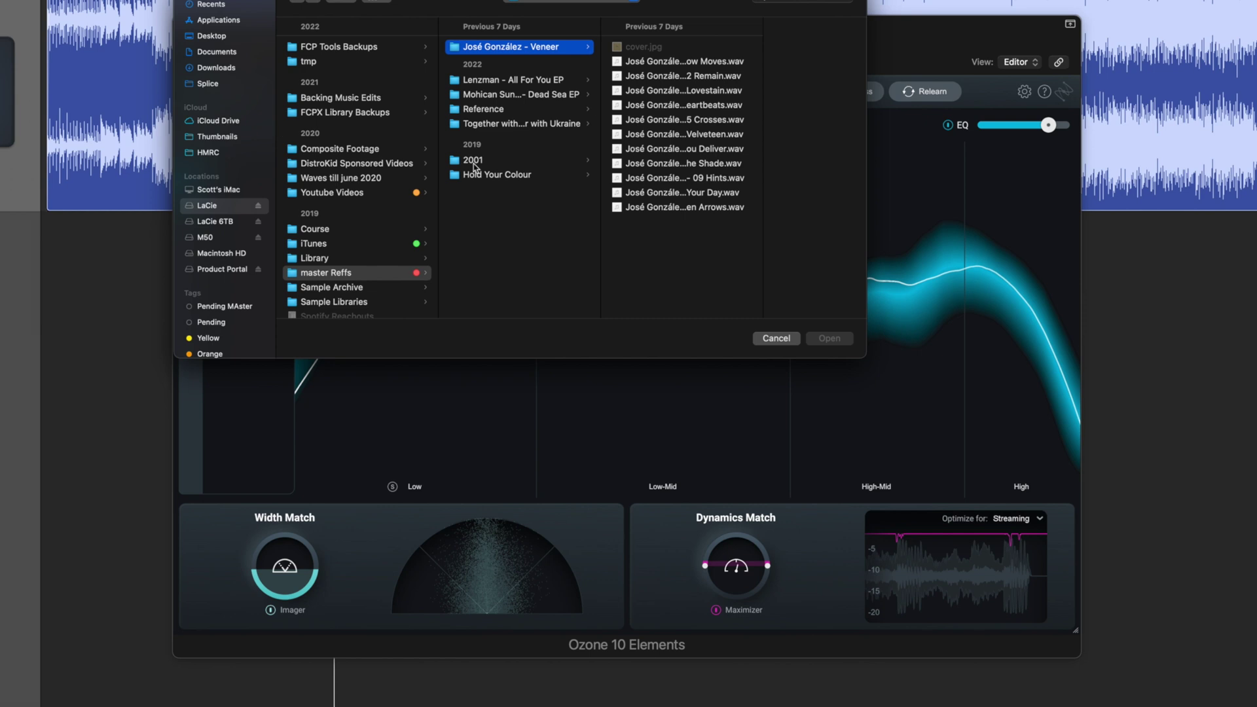
{"action": "left_click", "coordinate": [474, 163]}
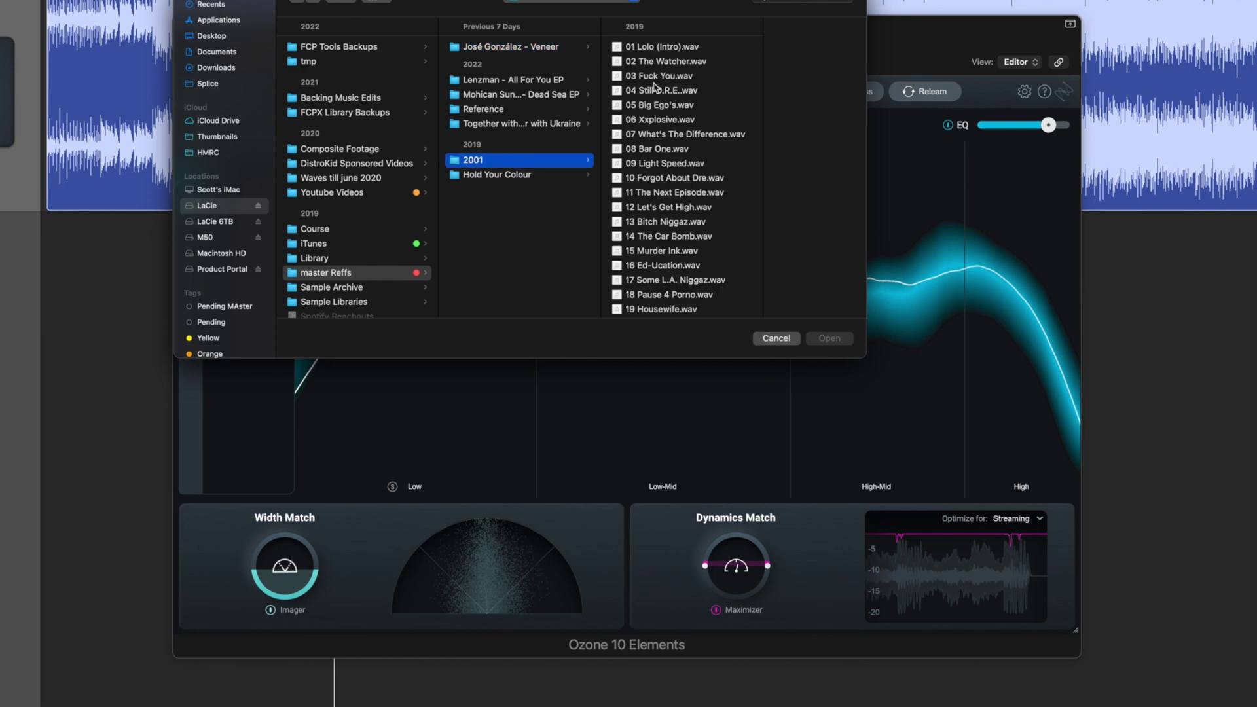
{"action": "left_click", "coordinate": [648, 92]}
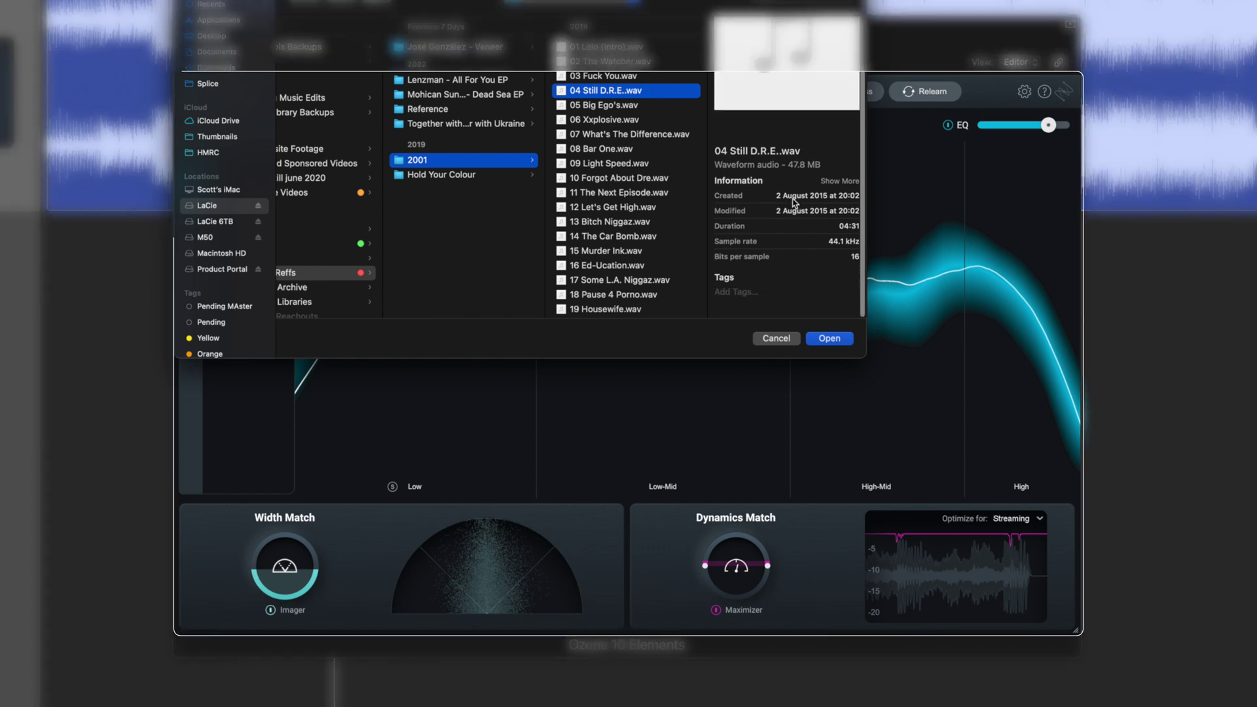
{"action": "left_click", "coordinate": [830, 338]}
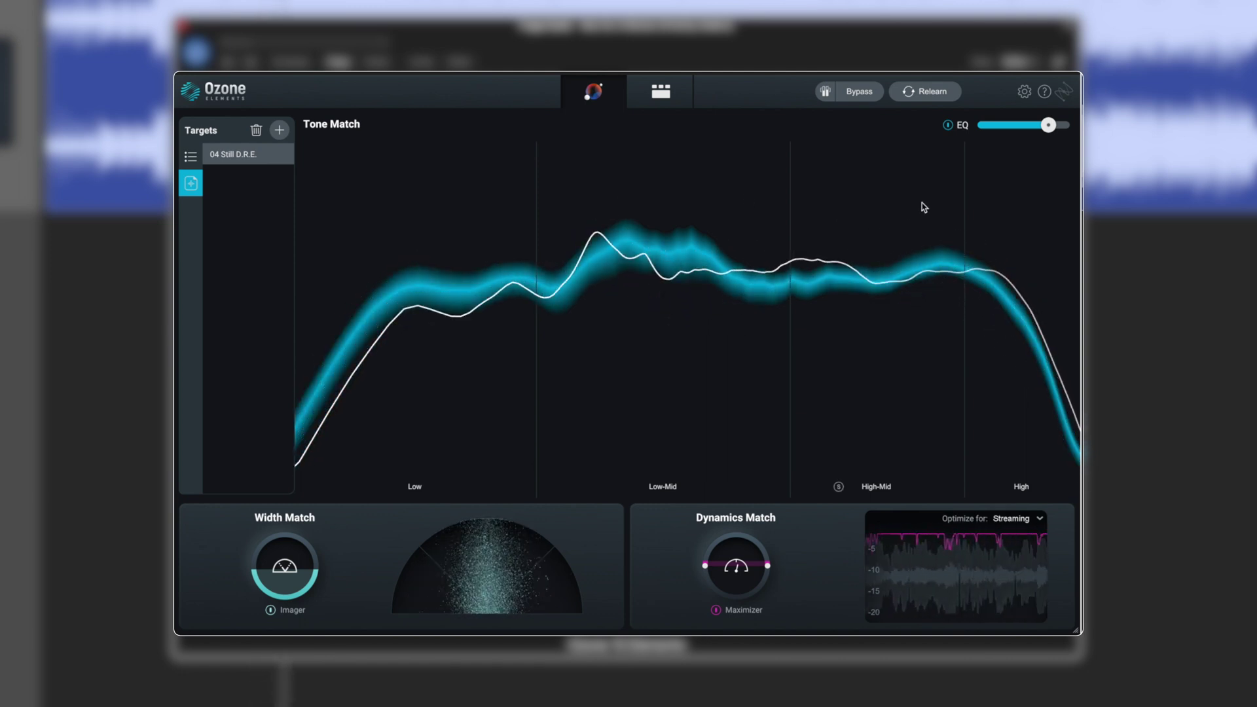
- Lower the EQ match amount, optimise Dynamics Match for DJ player, and raise its maximizer amount
{"action": "left_click_drag", "start_coordinate": [1048, 125], "coordinate": [1007, 125]}
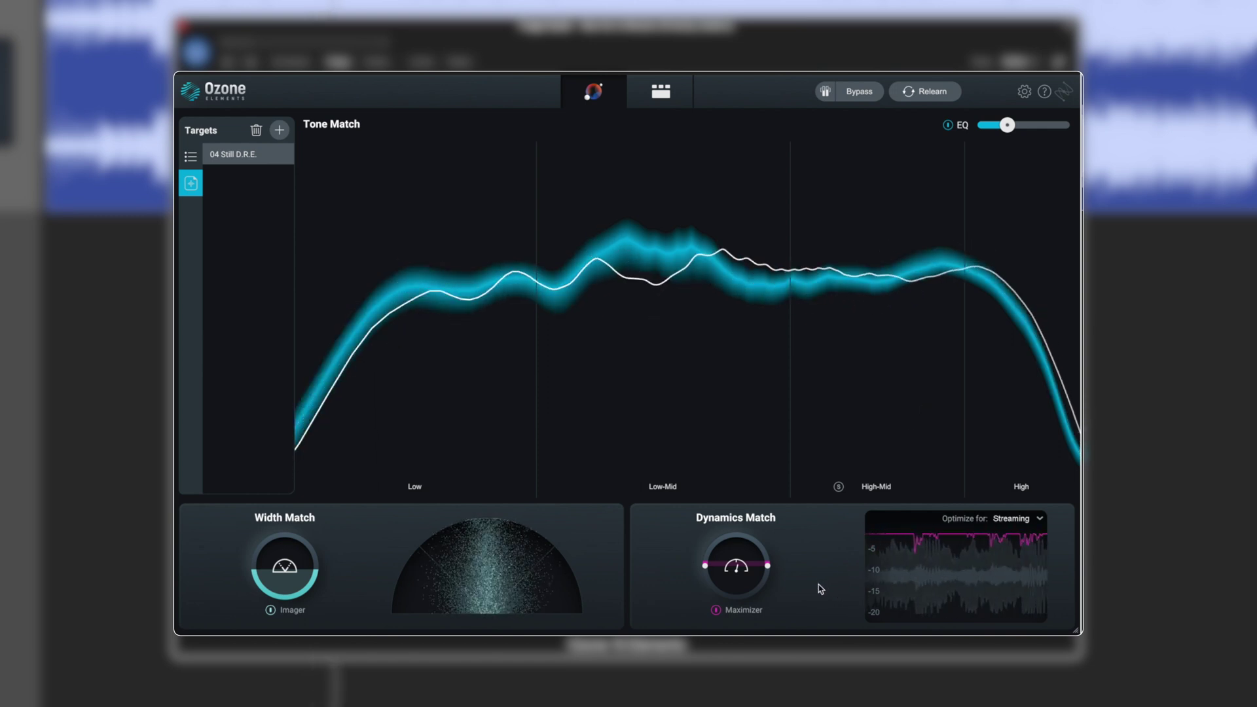
{"action": "left_click", "coordinate": [1029, 519]}
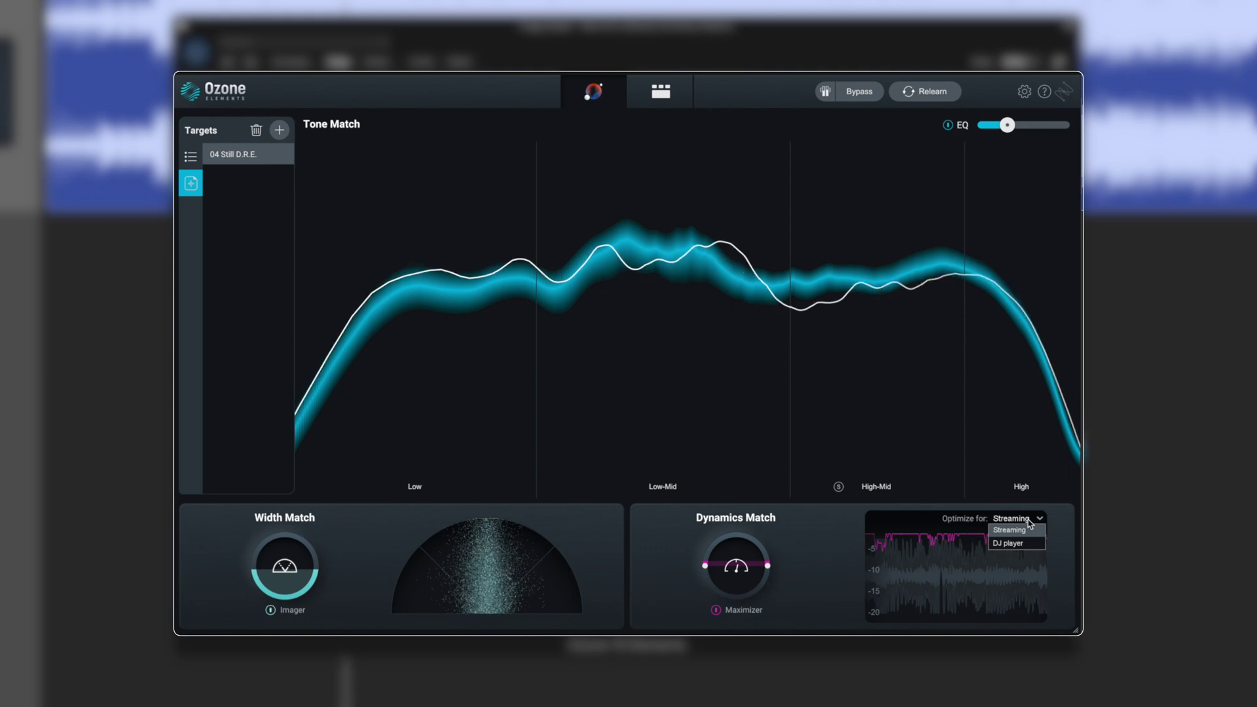
{"action": "left_click", "coordinate": [1012, 543]}
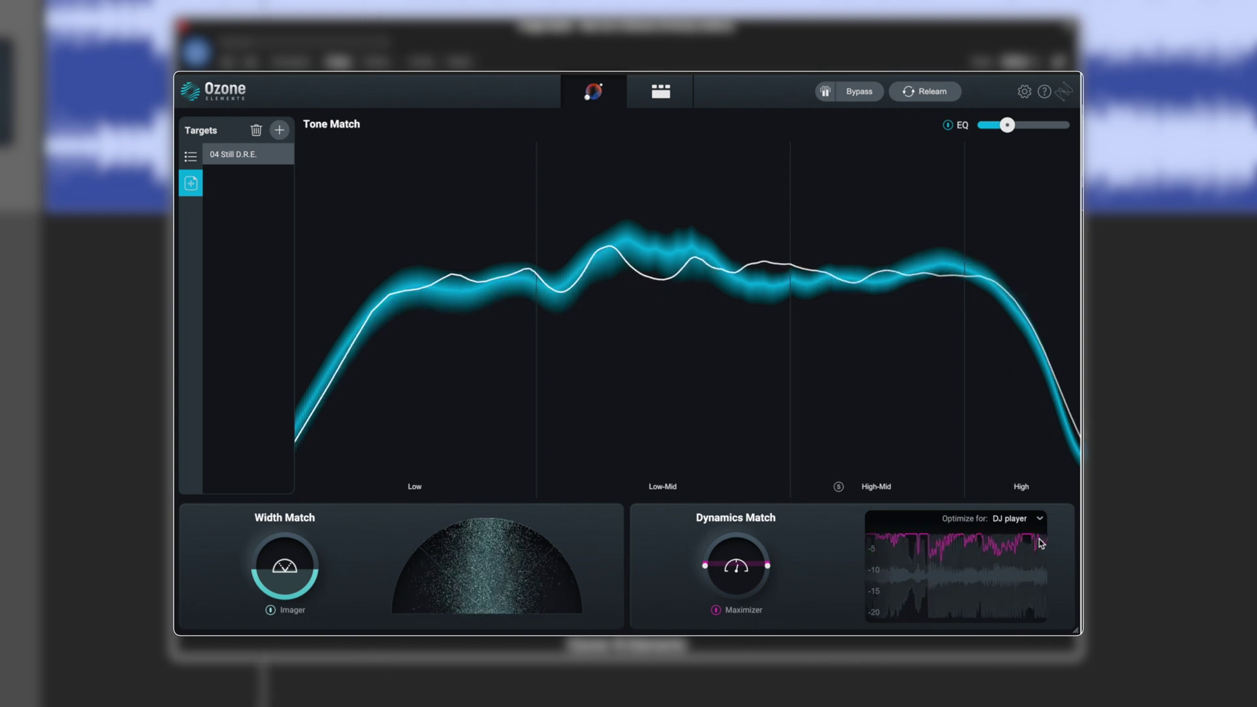
{"action": "left_click_drag", "start_coordinate": [736, 569], "coordinate": [747, 593]}
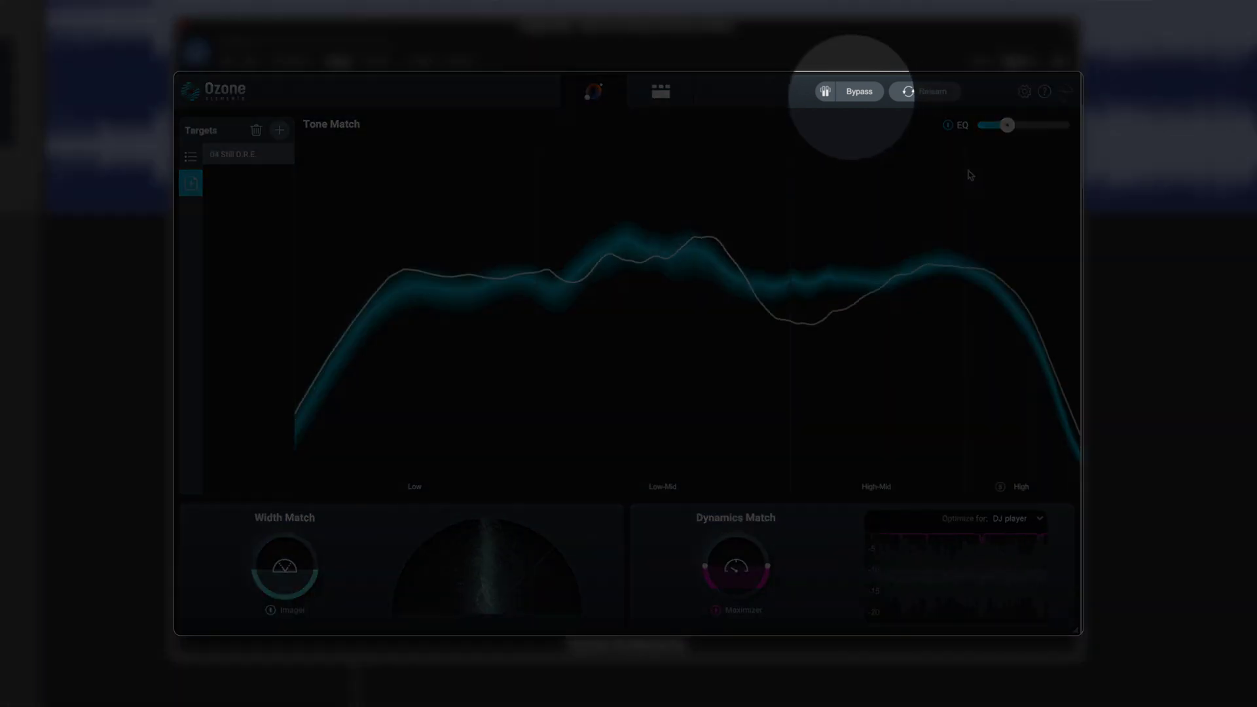
- A/B the Ozone processing against bypass, then re-enable processing
{"action": "left_click", "coordinate": [823, 92]}
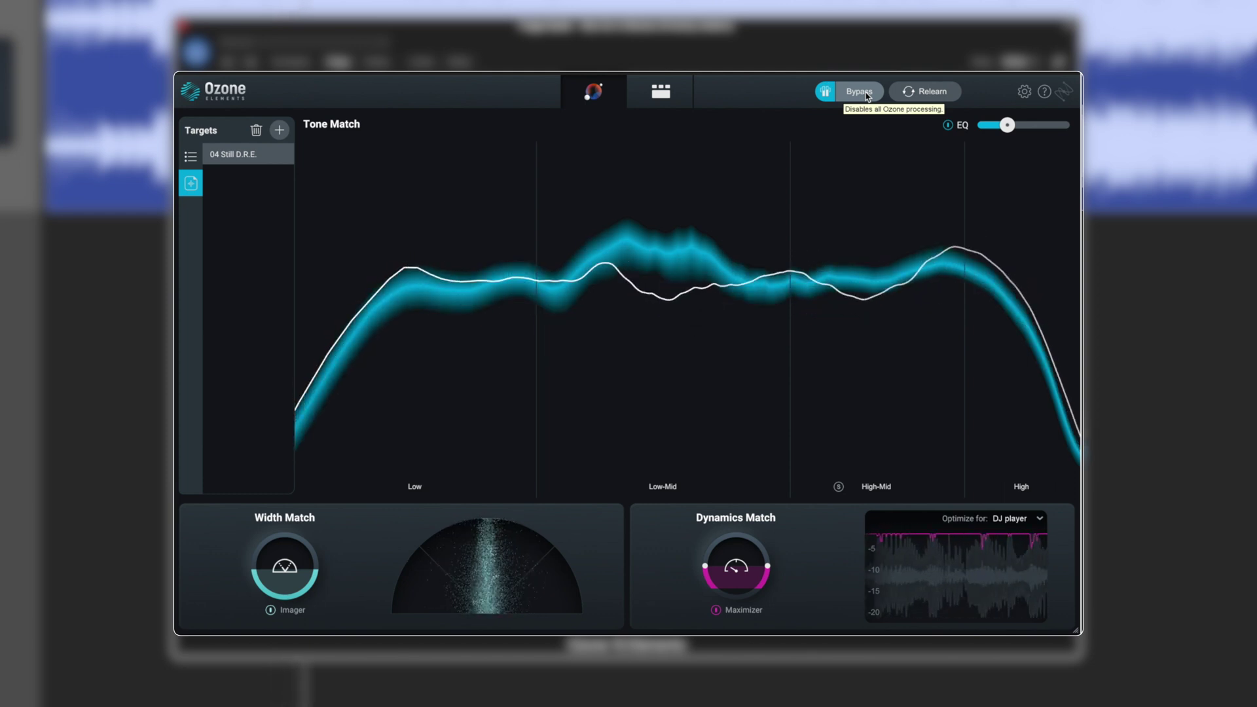
{"action": "left_click", "coordinate": [858, 92]}
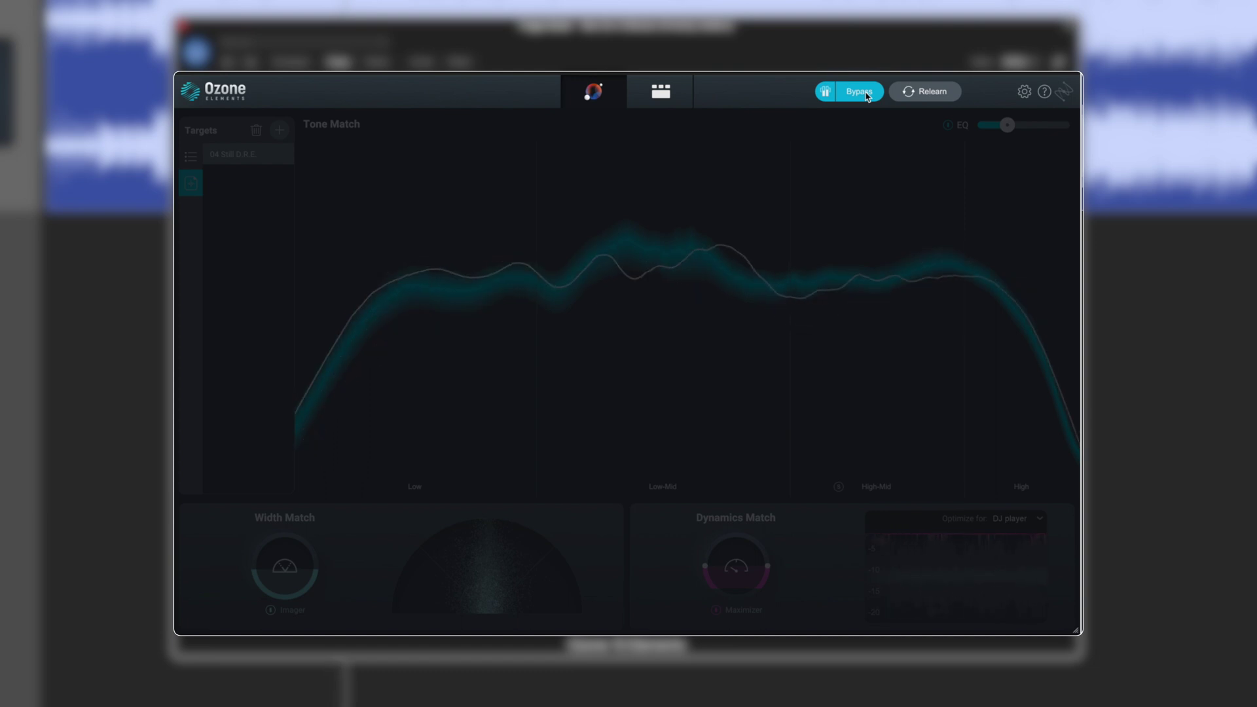
{"action": "left_click", "coordinate": [864, 92]}
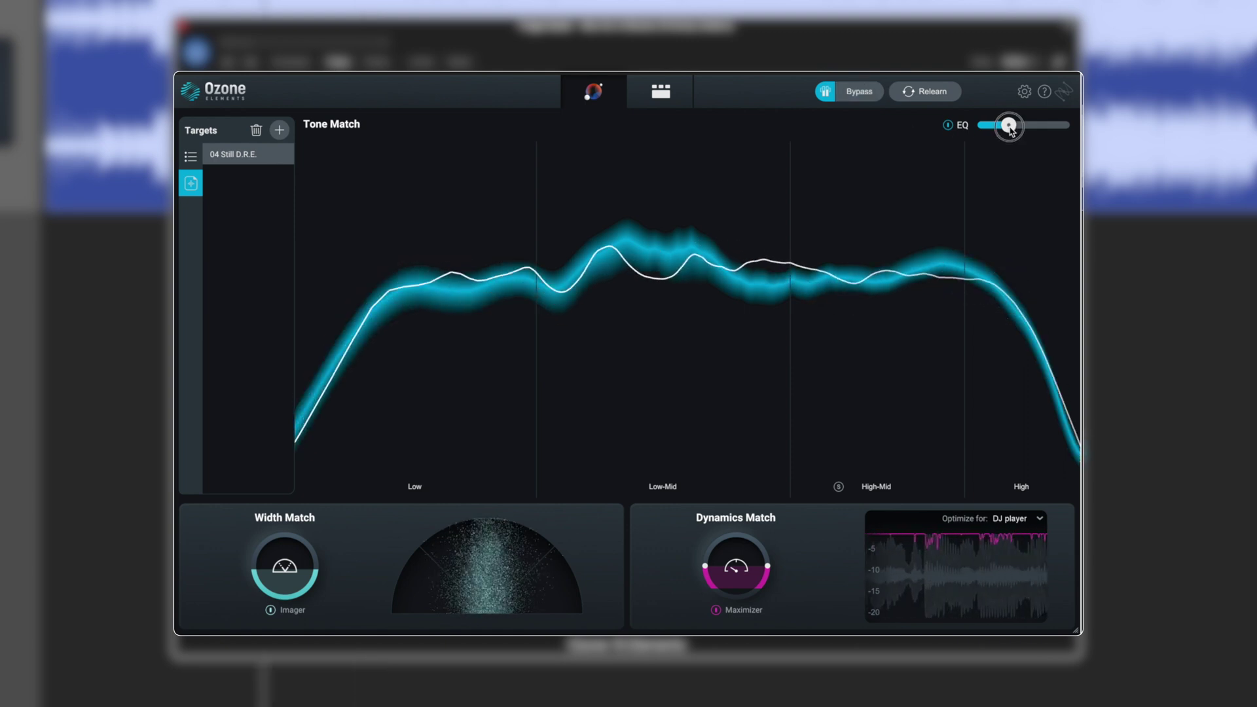
- Nudge the EQ match amount slightly higher and re-check it against bypass
{"action": "left_click_drag", "start_coordinate": [1011, 128], "coordinate": [1016, 125]}
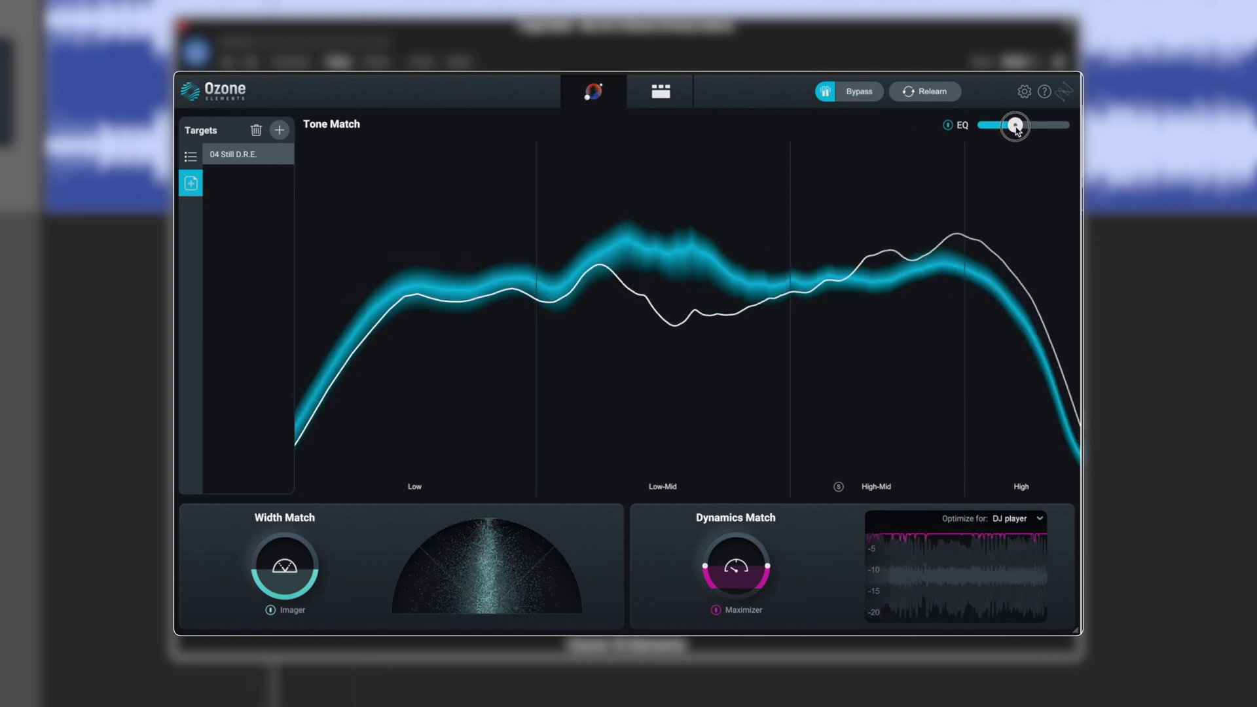
{"action": "left_click", "coordinate": [858, 96]}
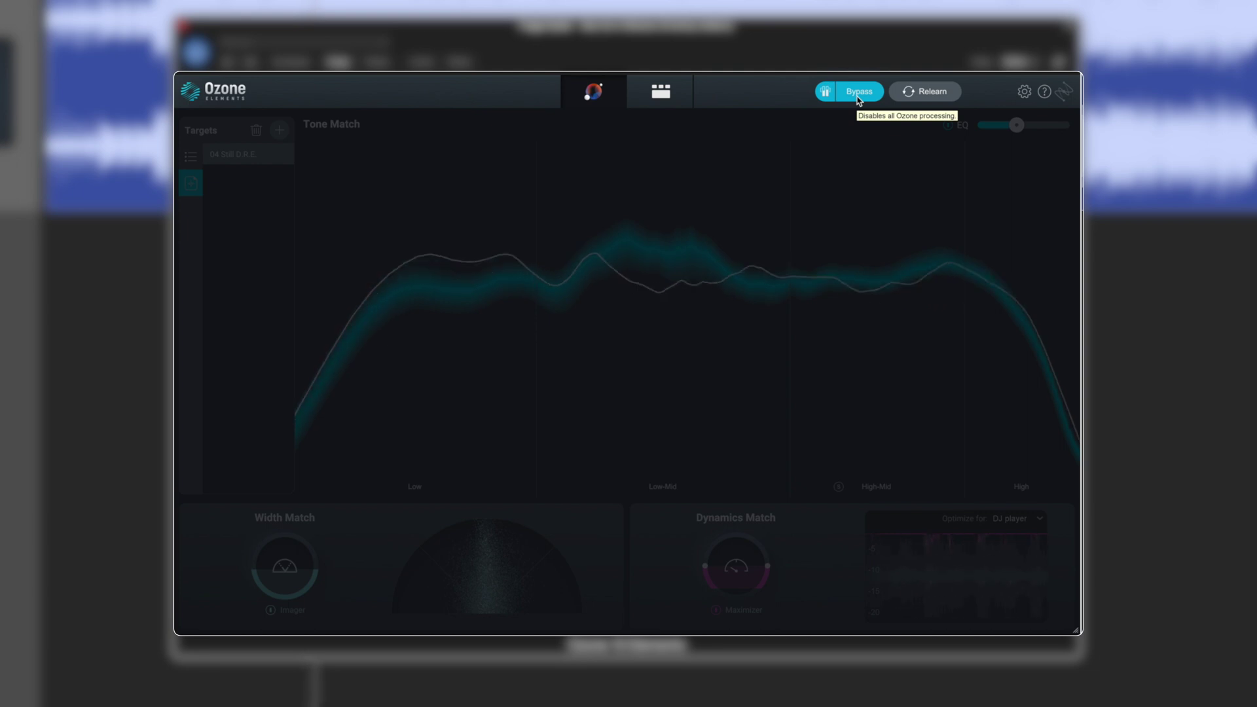
{"action": "left_click", "coordinate": [857, 97]}
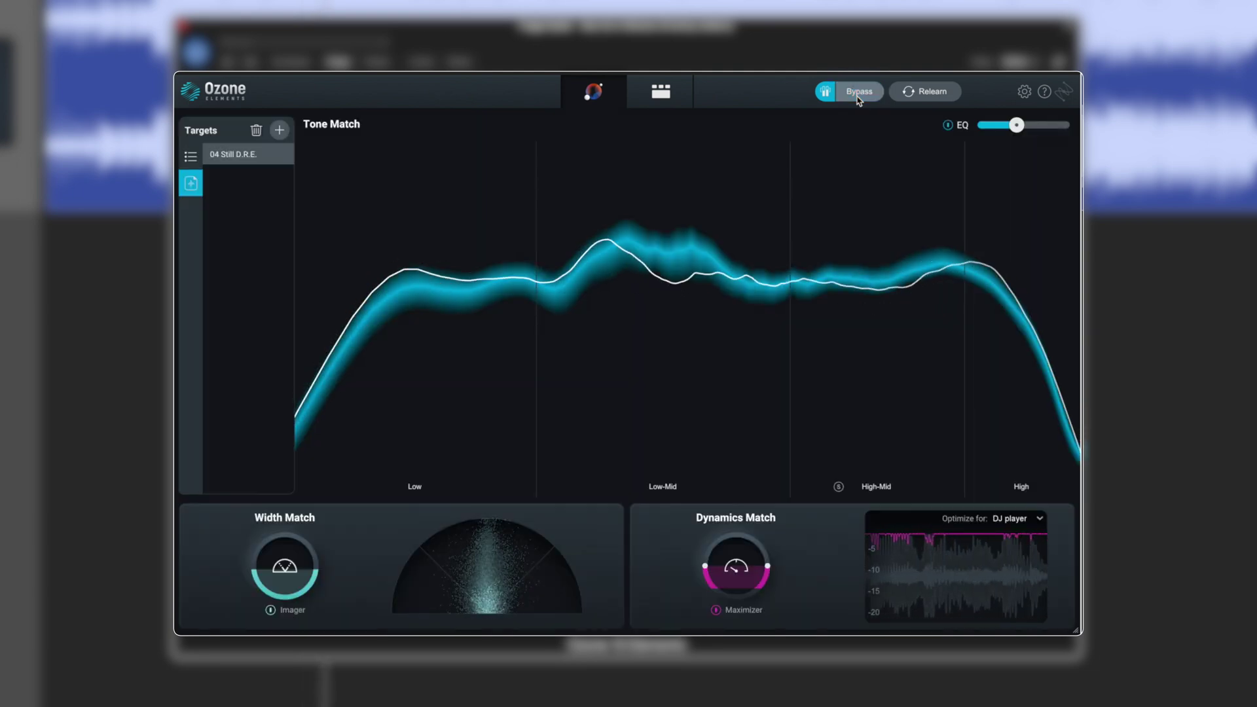